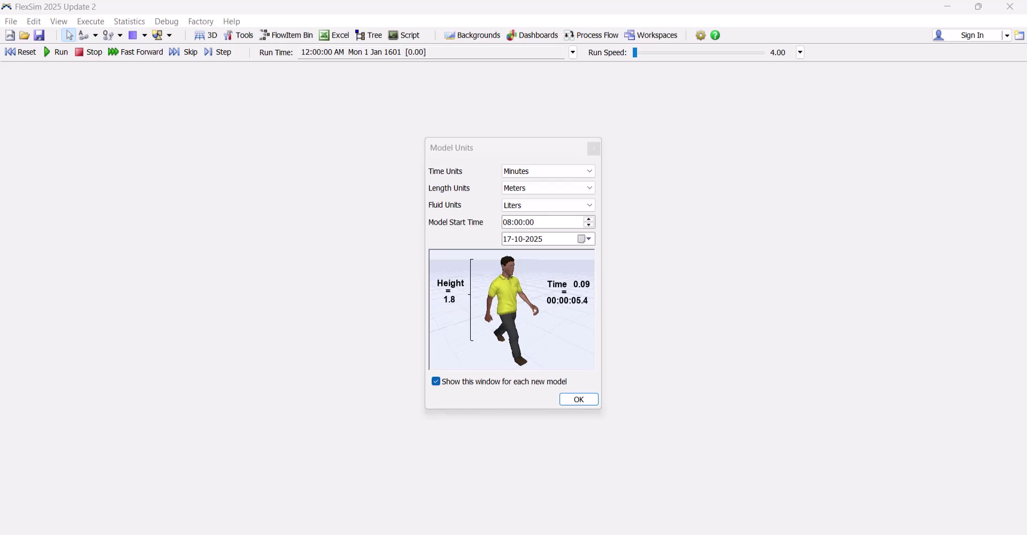
Step: Create the model with time in minutes, length in meters, fluid in liters and a start time of 08:00:00 on 17-10-2025
click(572, 402)
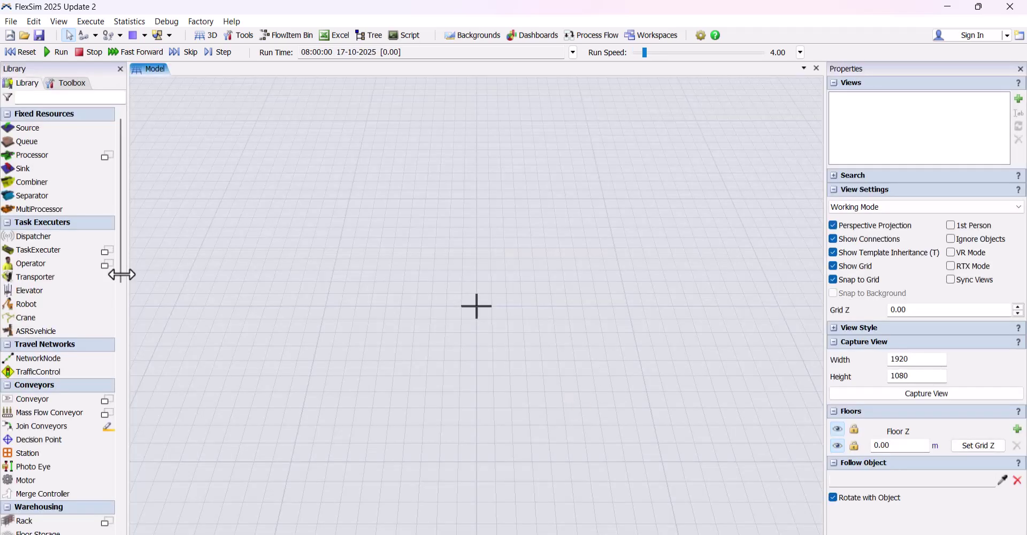
scroll(519, 209, down, 2)
drag(518, 208, 498, 204)
Step: Add a visual Shape object to the model and change its 3D shape to Box.3ds
scroll(8, 392, down, 6)
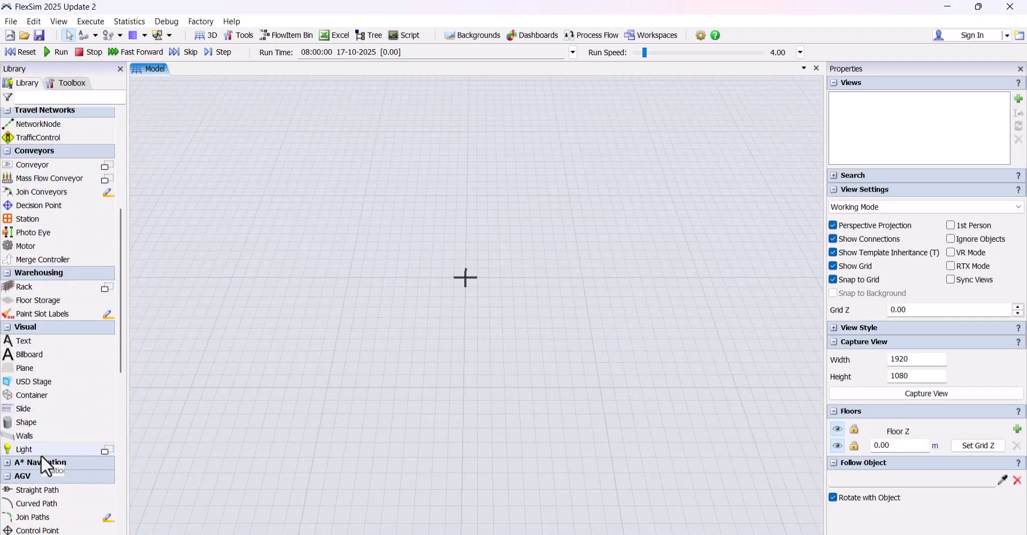
click(27, 425)
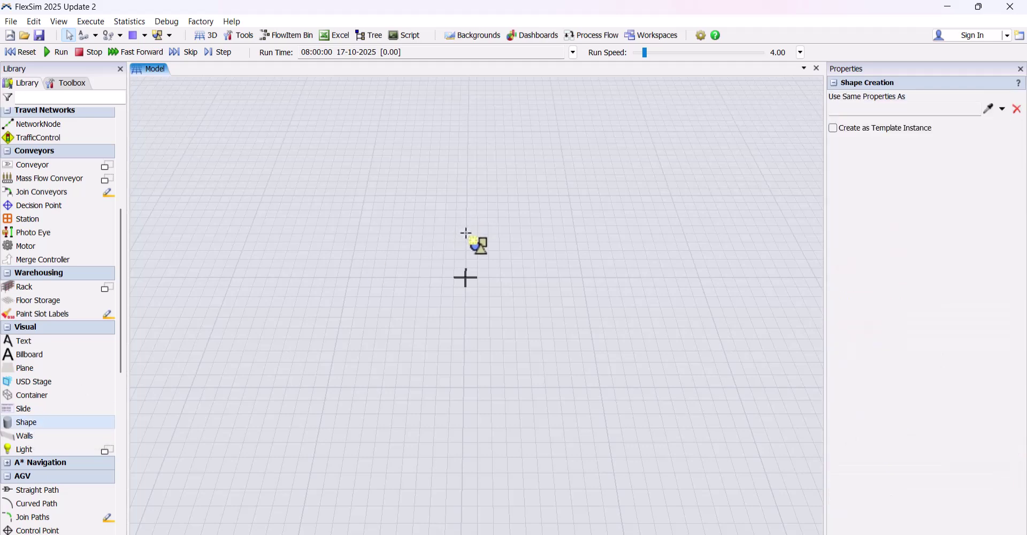
click(465, 233)
scroll(481, 318, up, 3)
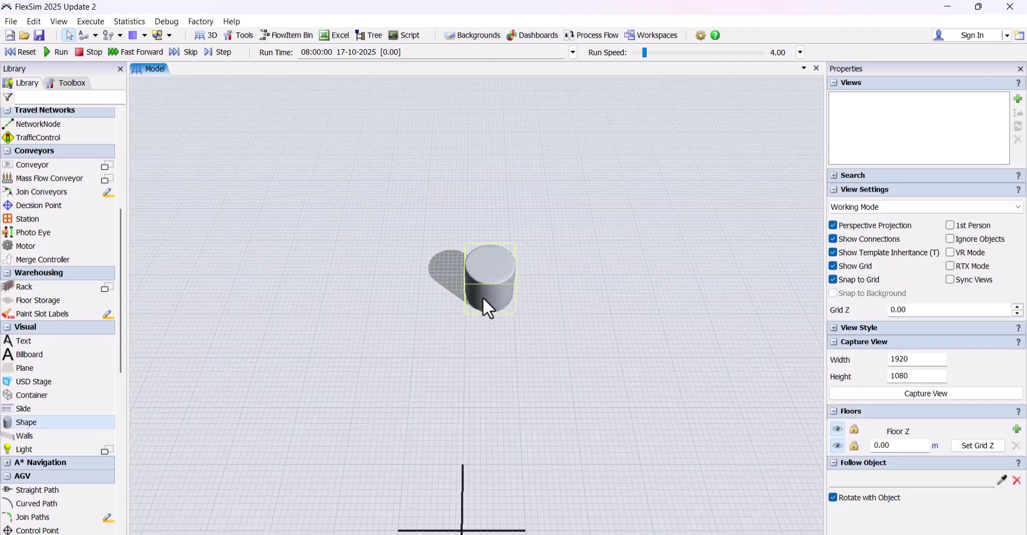
click(1001, 147)
click(969, 182)
scroll(537, 300, down, 2)
scroll(461, 286, up, 2)
Step: Stretch the box along X into a table about 5.55 m long
drag(482, 254, 549, 255)
click(529, 323)
scroll(529, 323, down, 3)
right_drag(529, 324, 521, 281)
click(493, 271)
click(521, 343)
drag(520, 343, 535, 284)
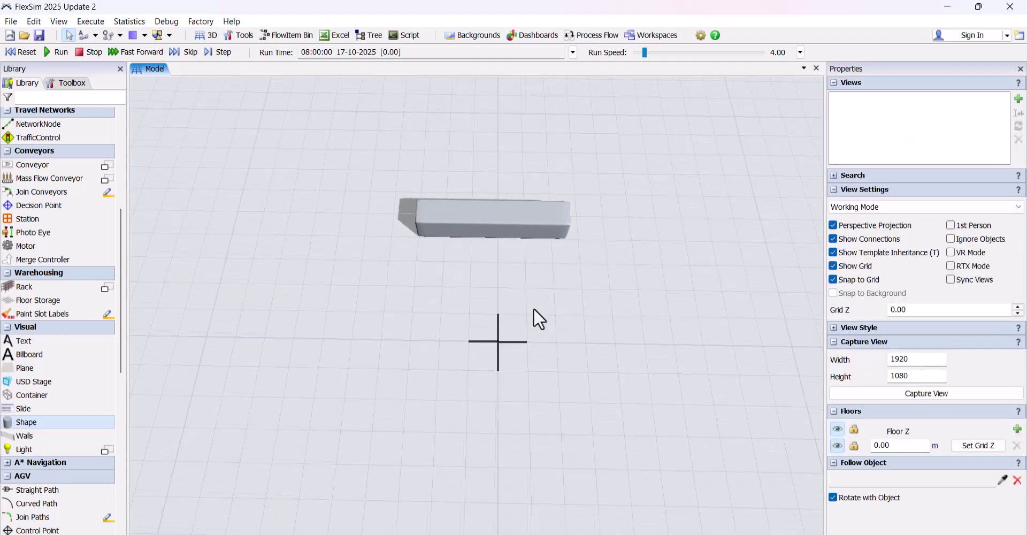
Step: Add a Robot in front of the long box, near the middle of its length
double_click(458, 298)
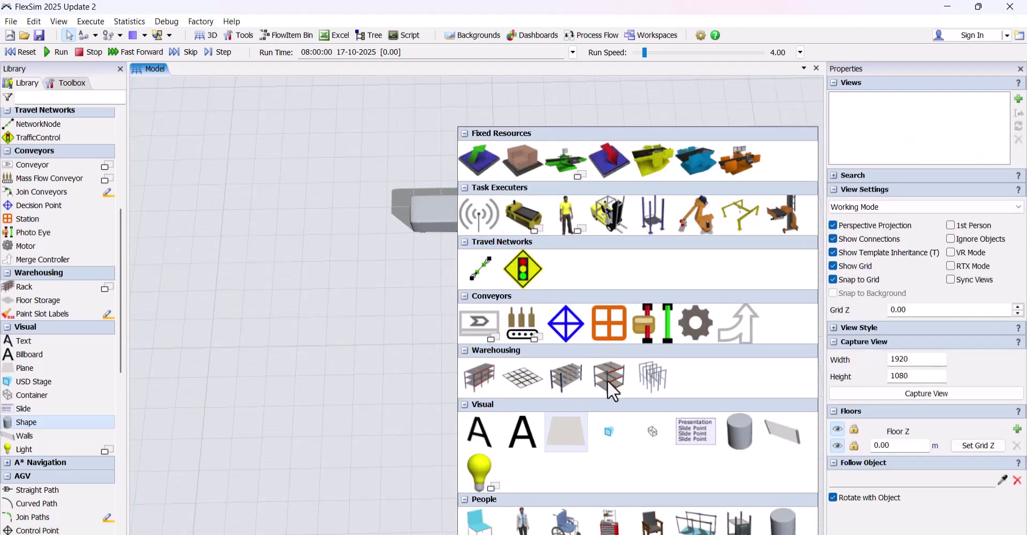
click(695, 214)
drag(507, 281, 502, 274)
drag(524, 314, 458, 300)
click(525, 212)
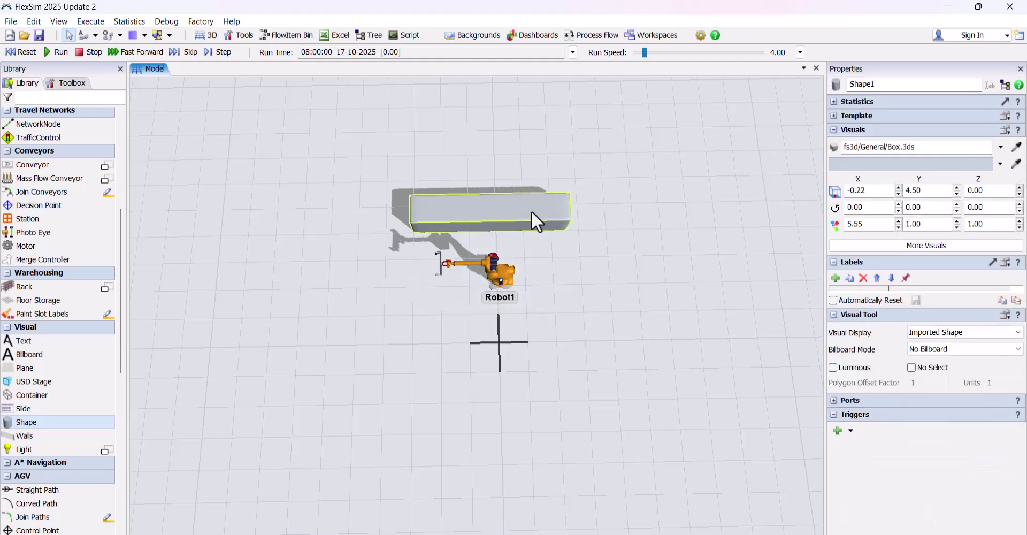
click(563, 309)
Step: Add a Queue beside the robot and change its 3D shape to Box.3ds
scroll(535, 283, up, 3)
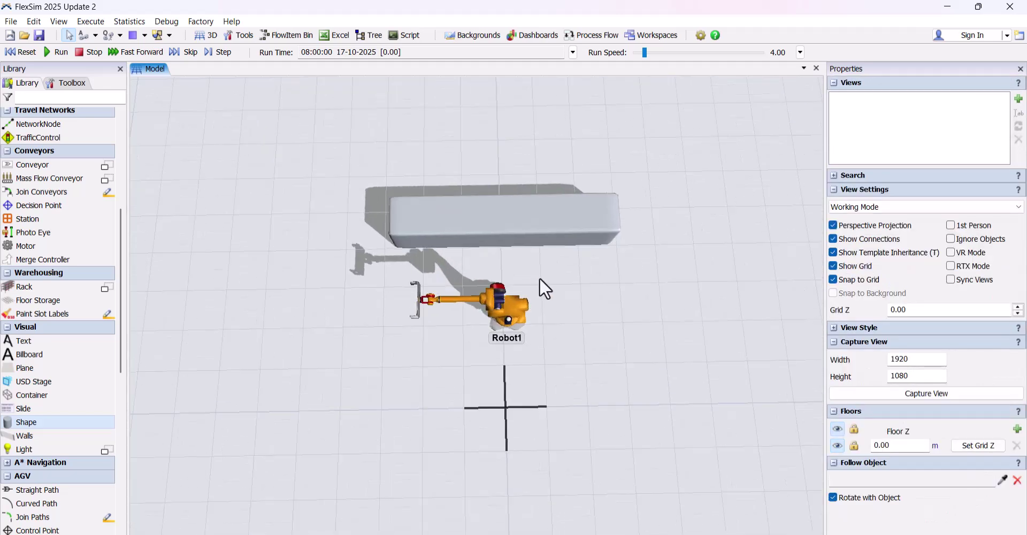
double_click(569, 303)
click(633, 165)
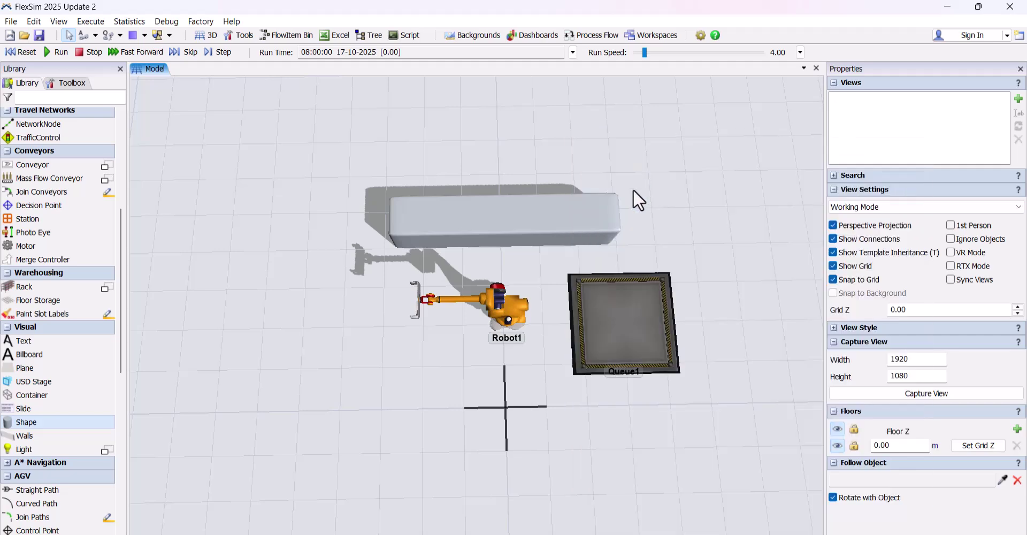
click(628, 316)
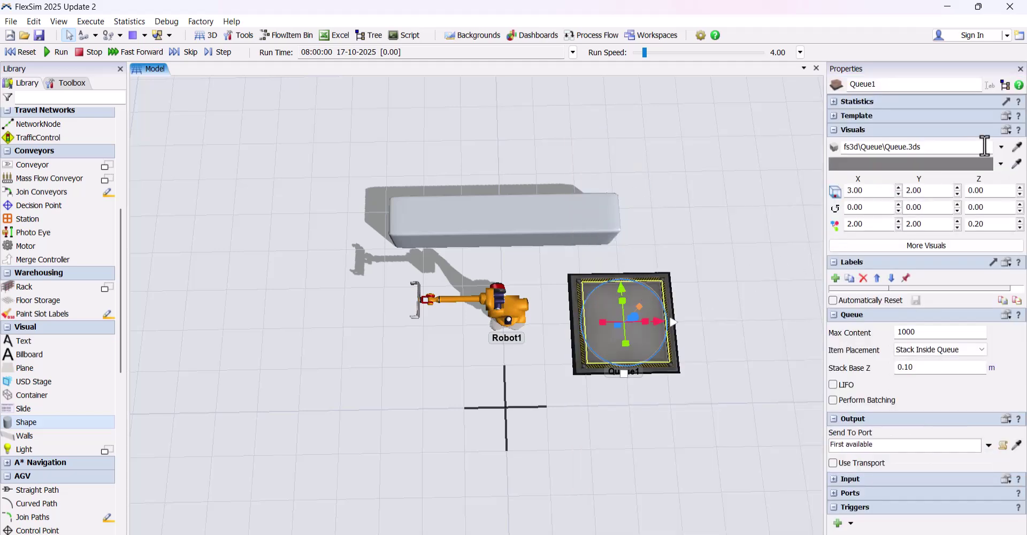
click(999, 149)
click(937, 187)
Step: Raise the queue to a Z position of 1.00 m
right_drag(631, 288, 595, 249)
click(617, 267)
click(582, 256)
drag(582, 233, 582, 195)
click(636, 235)
right_drag(636, 235, 526, 246)
click(515, 255)
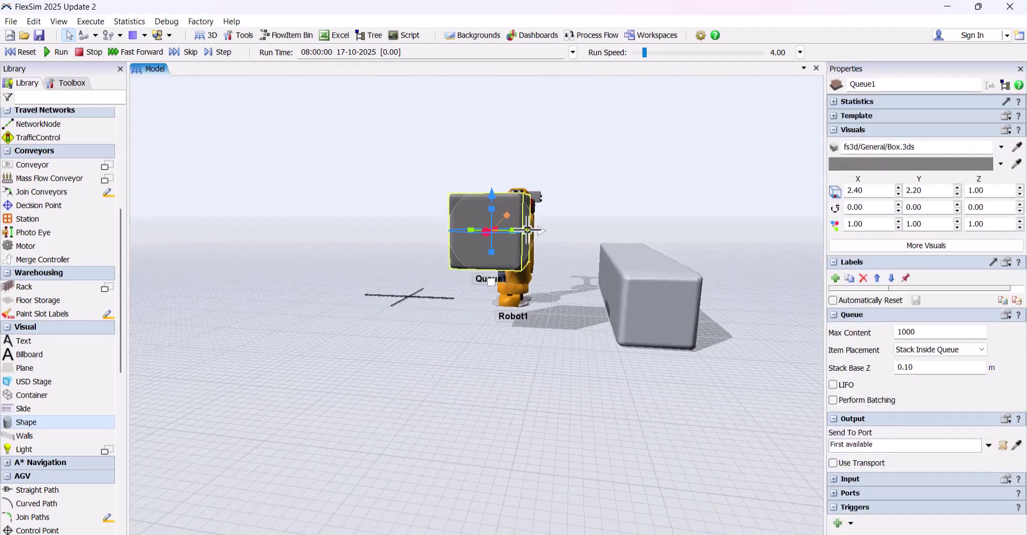
Step: Move the queue onto the middle of the long box
drag(529, 229, 699, 231)
click(556, 284)
right_drag(556, 283, 634, 342)
scroll(633, 337, up, 3)
click(640, 182)
drag(642, 156, 518, 193)
right_drag(531, 280, 533, 313)
Step: Resize the queue into a flat plate of about 1.40 × 1.00 × 0.16 m on top of the long box
click(515, 170)
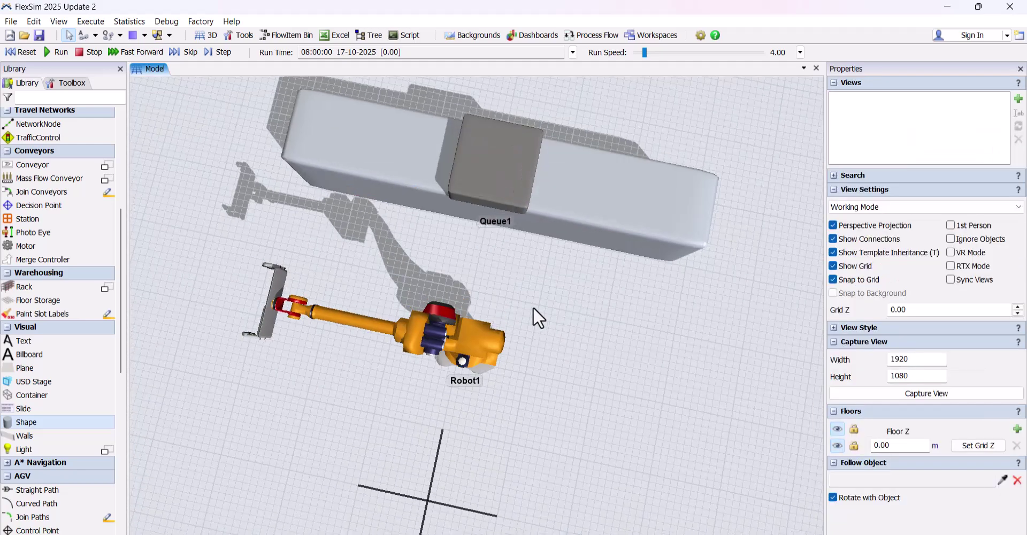
drag(515, 170, 536, 174)
click(530, 216)
right_drag(511, 289, 491, 256)
scroll(489, 255, up, 4)
click(453, 230)
drag(442, 213, 443, 219)
scroll(501, 273, down, 6)
right_drag(500, 273, 508, 306)
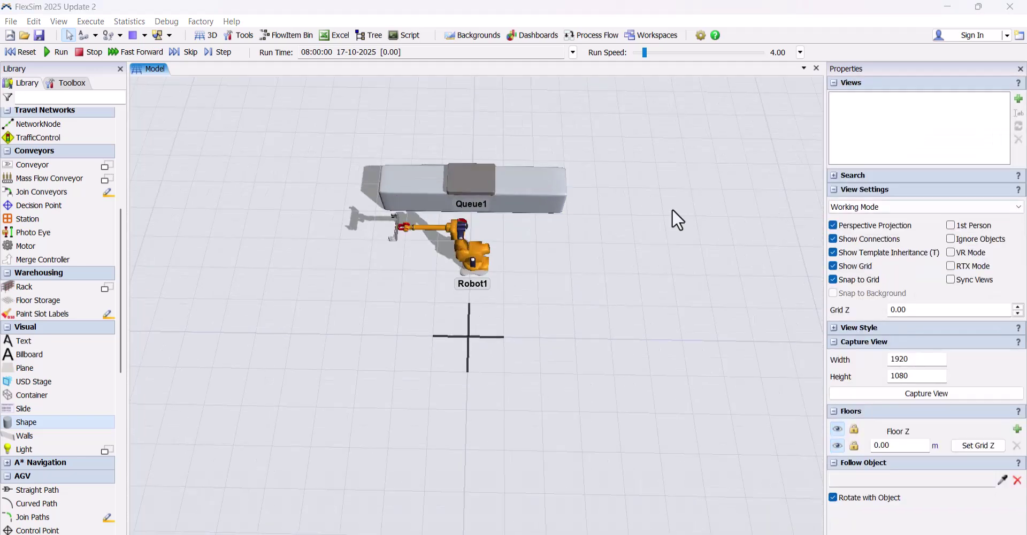
Step: Rename the queue as LoadingLoc
click(483, 175)
double_click(862, 83)
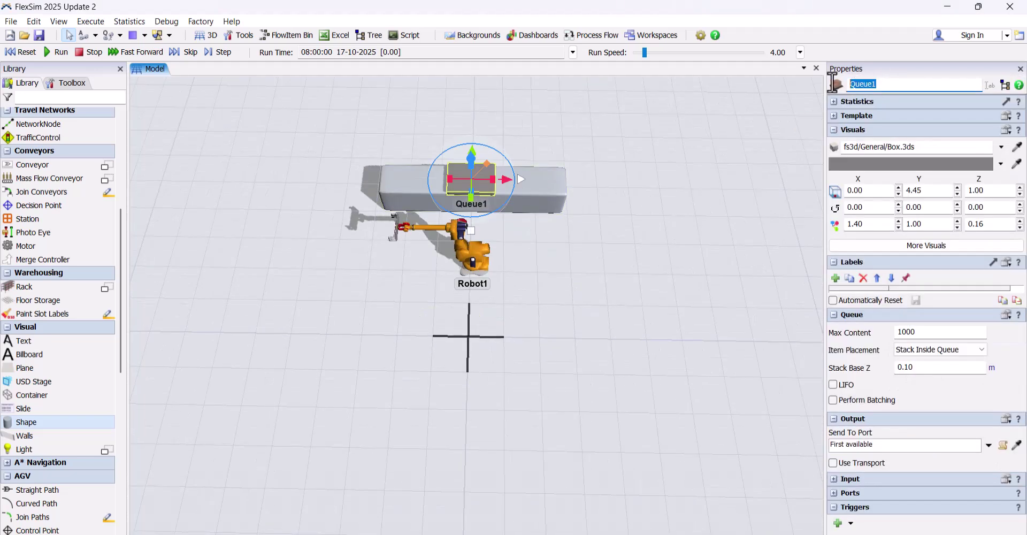
text(LoadingLoc)
click(528, 246)
drag(391, 353, 417, 348)
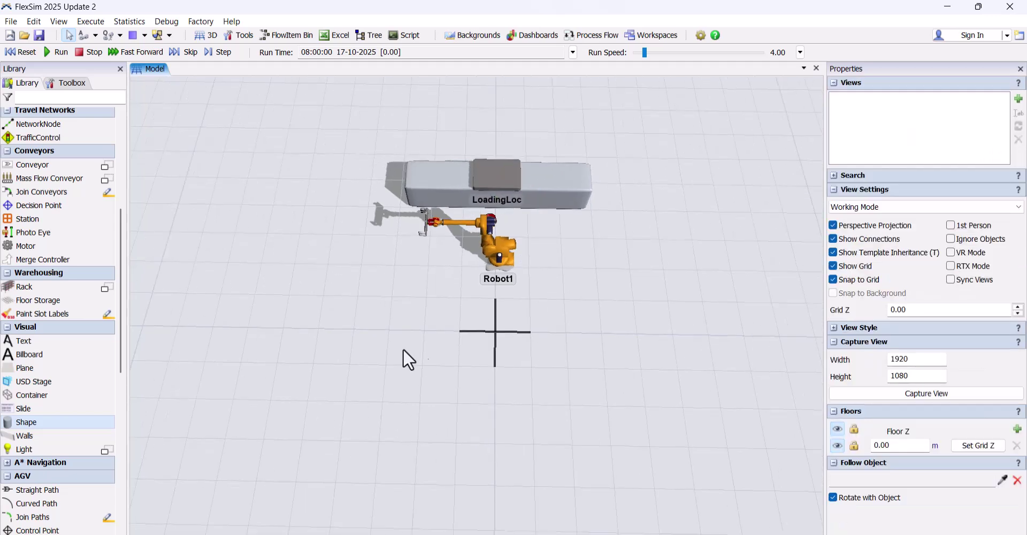
Step: Add a Workbench processor at about X -2.50, Y -0.87 and rotate it -180° about Z
double_click(382, 330)
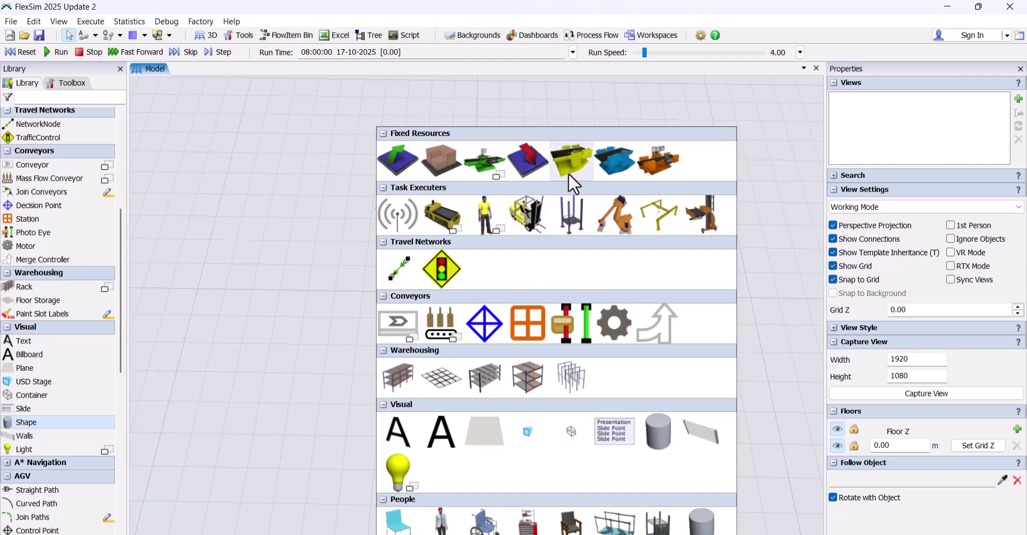
click(476, 168)
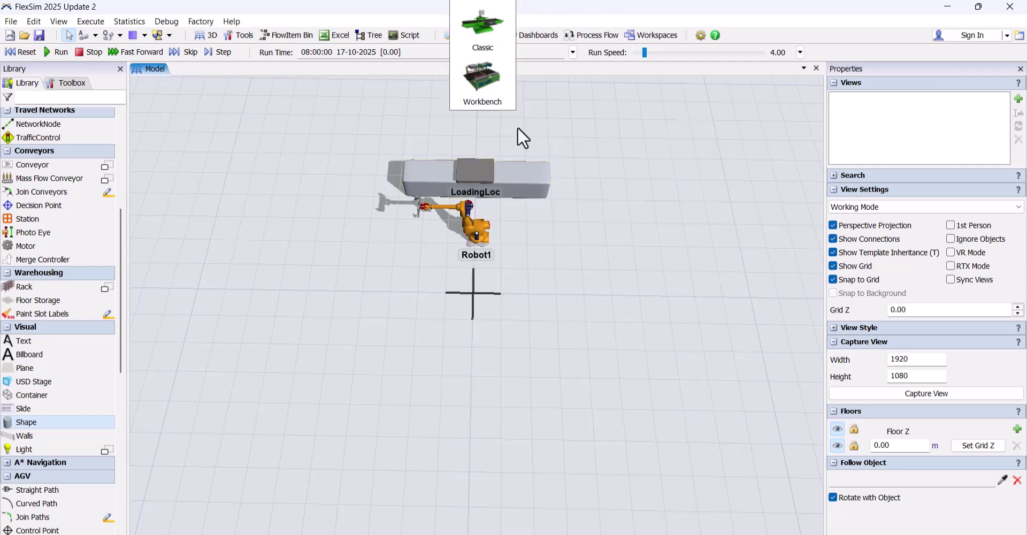
click(486, 91)
click(458, 328)
scroll(449, 318, up, 5)
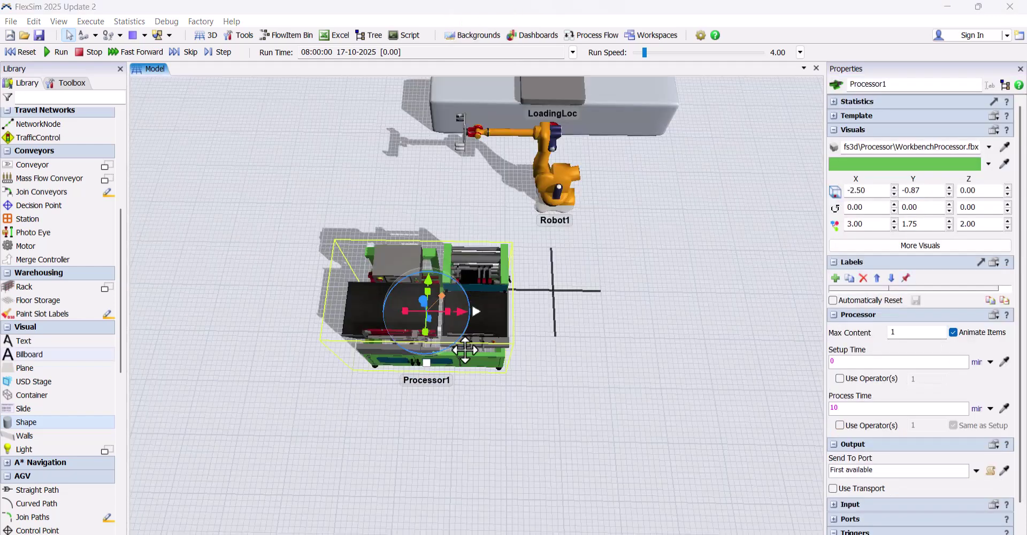
drag(422, 301, 374, 228)
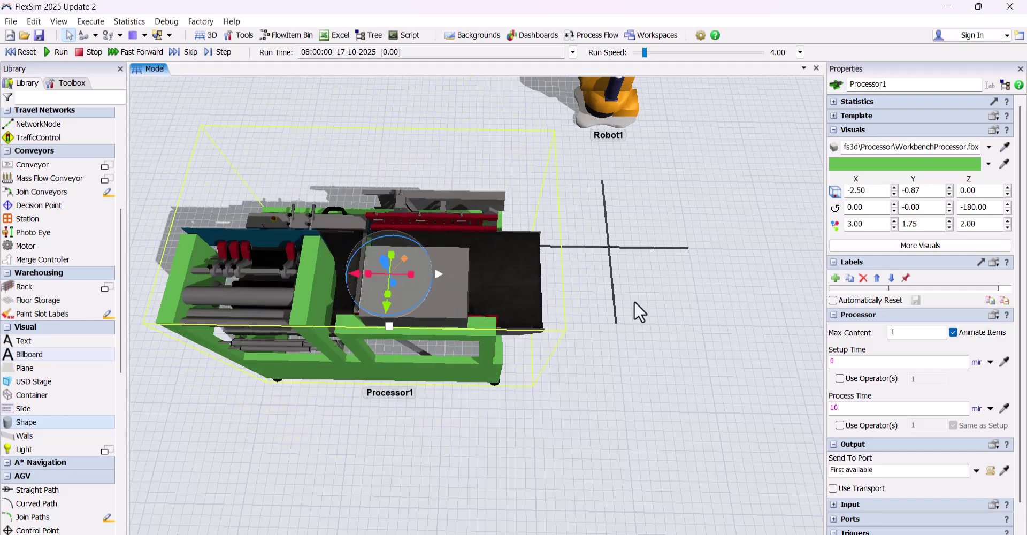
Step: Copy the workbench processor and paste a duplicate beside it in the same row
scroll(490, 340, down, 5)
key(ctrl+c)
click(515, 335)
key(ctrl+v)
drag(515, 335, 496, 297)
Step: Paste three more workbench processors and line them up as a second row in front of the first two
drag(305, 403, 339, 342)
click(354, 340)
key(ctrl+v)
click(473, 383)
key(ctrl+v)
drag(472, 384, 490, 292)
click(632, 393)
key(ctrl+v)
drag(632, 393, 641, 315)
drag(481, 315, 473, 313)
drag(654, 316, 638, 316)
Step: Add a second robot between the two processor rows, in front of Processor1
drag(480, 258, 483, 377)
double_click(483, 377)
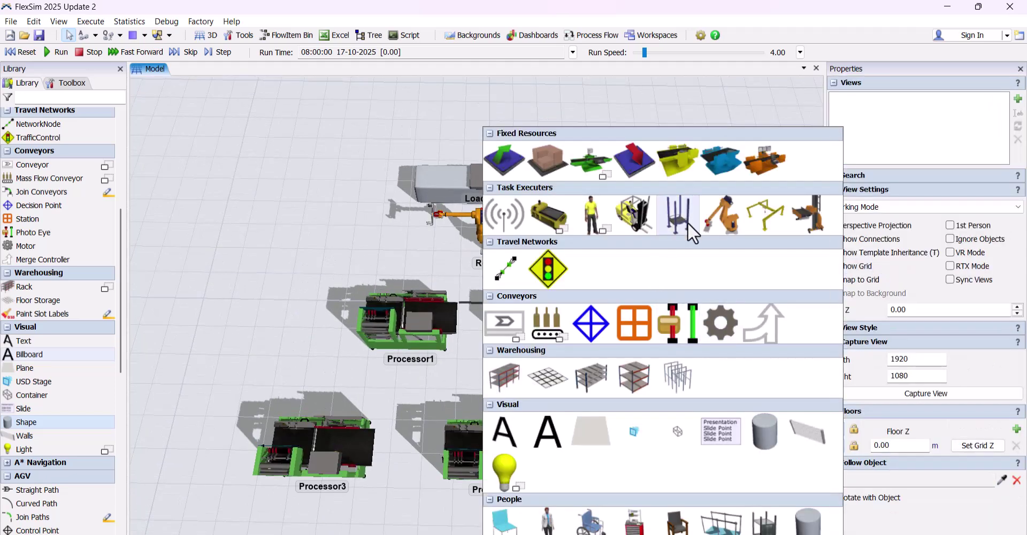
click(723, 223)
drag(495, 396, 435, 375)
Step: Add a third robot in front of Processor2 at about X 2.34, Y -3.10, rotated -90° about Z
double_click(553, 381)
click(791, 216)
drag(577, 412, 581, 393)
scroll(580, 393, up, 3)
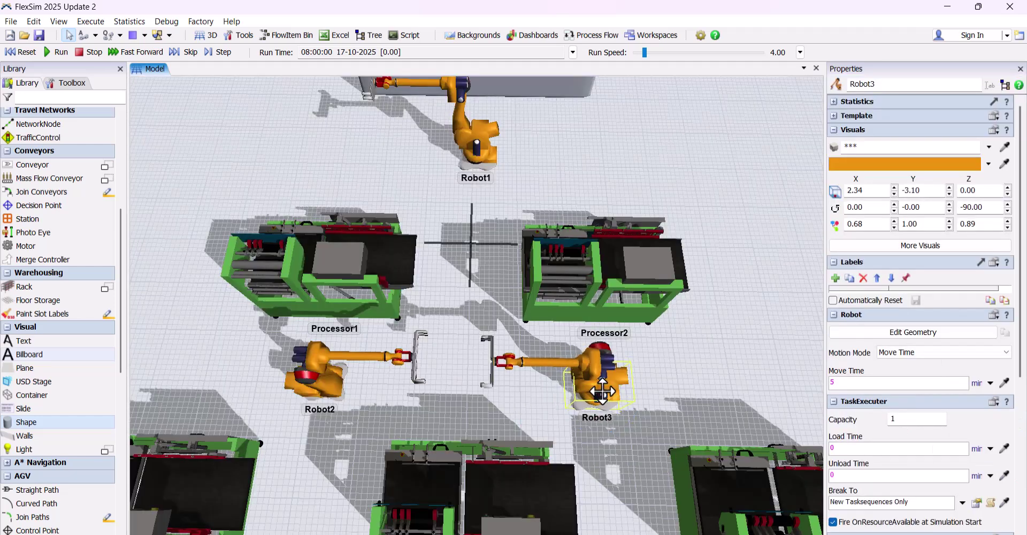
click(335, 382)
scroll(669, 317, down, 2)
right_drag(654, 204, 698, 287)
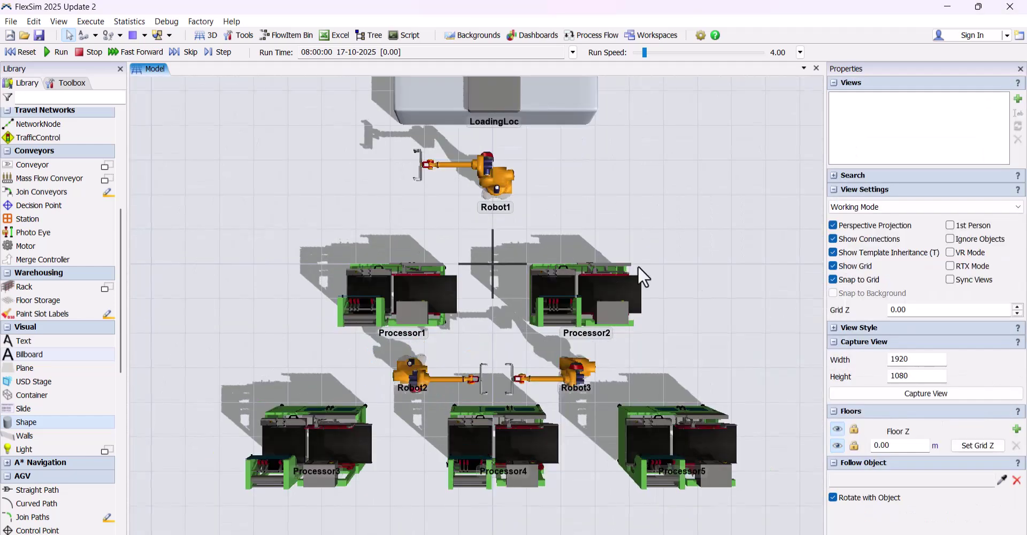
Step: Move Robot1, the long box and LoadingLoc closer to the processors, with LoadingLoc at about Y 2.91
scroll(699, 287, down, 2)
drag(523, 220, 523, 252)
drag(557, 163, 562, 205)
drag(527, 147, 526, 193)
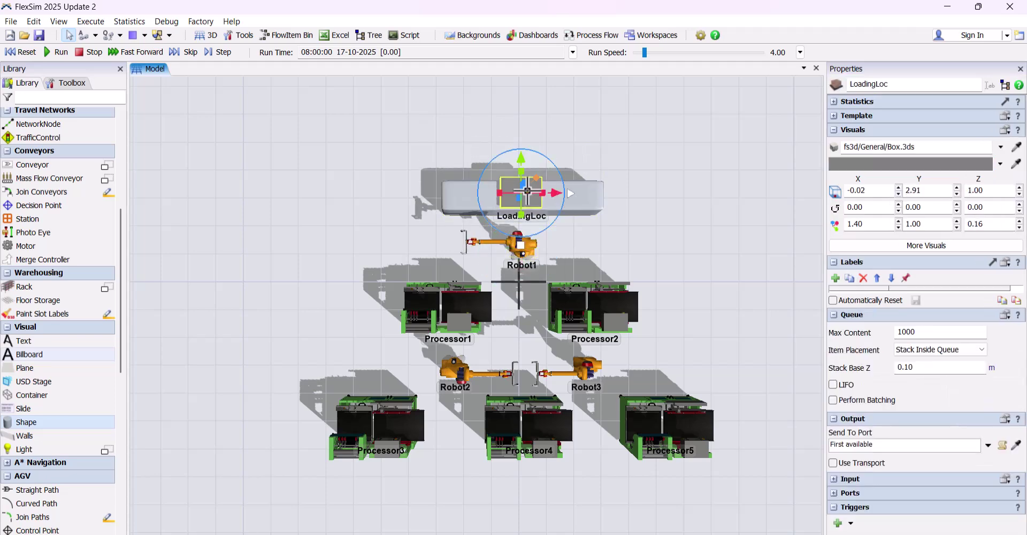
drag(593, 309, 559, 245)
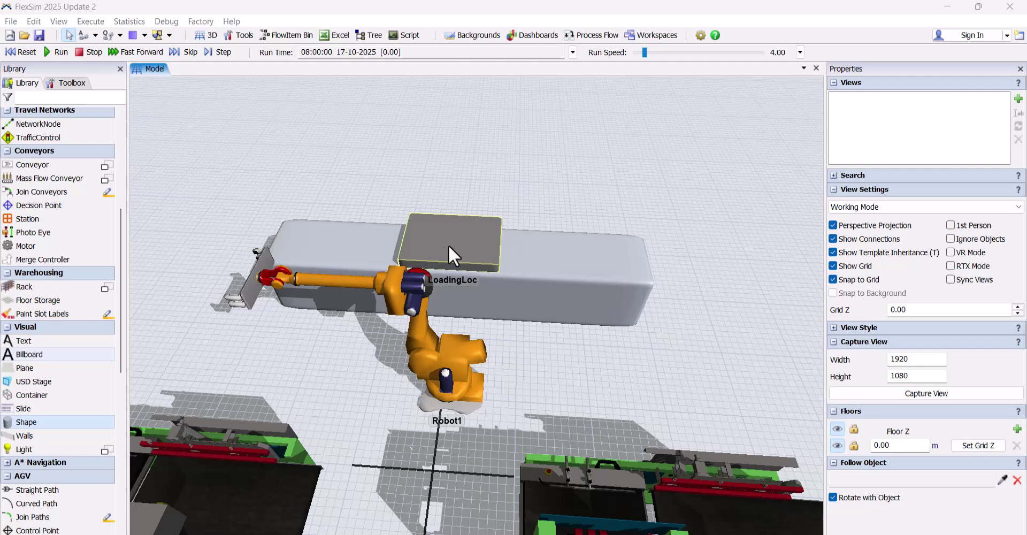
Step: Add an object process flow and name it "Part Generation Logic"
click(592, 33)
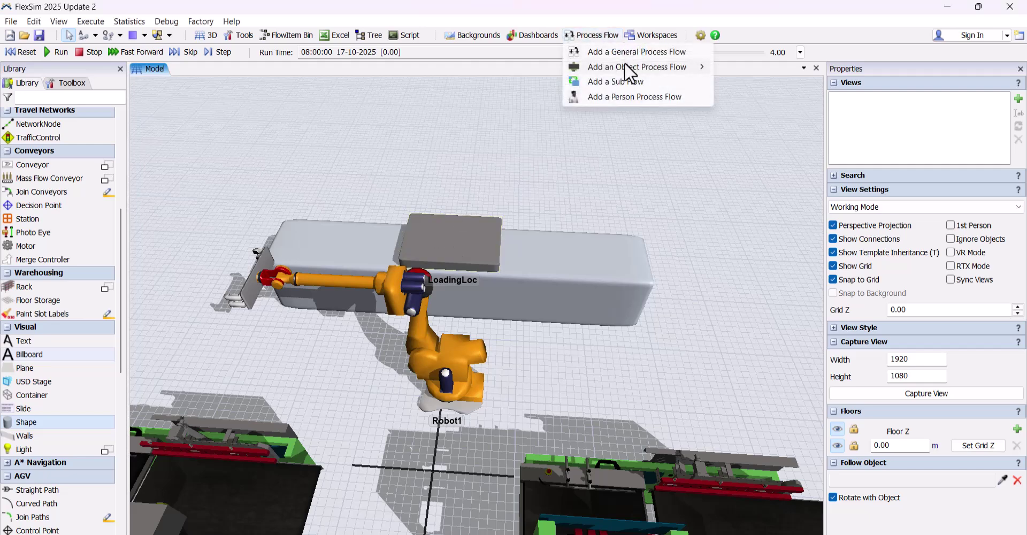
mouse_move(624, 63)
click(717, 63)
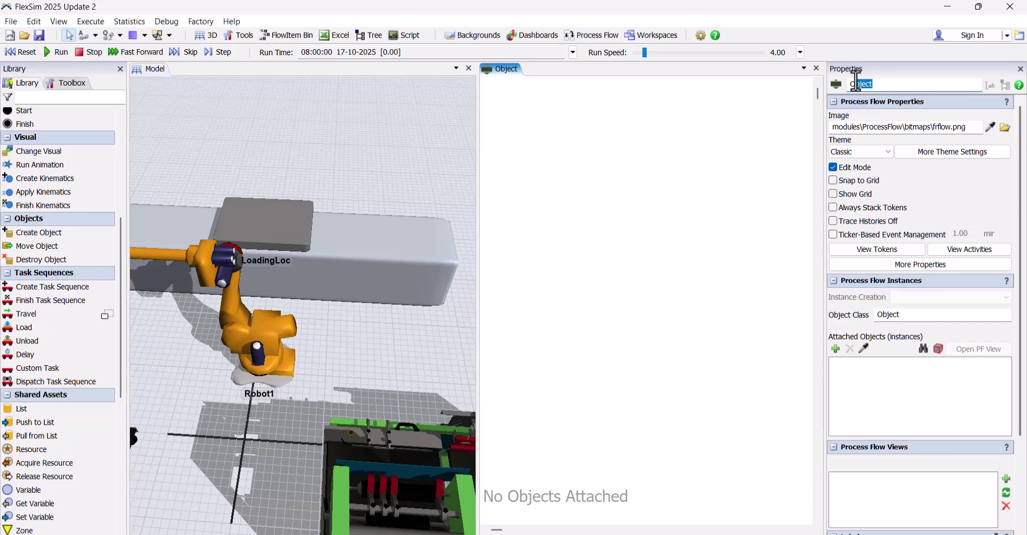
text(Par)
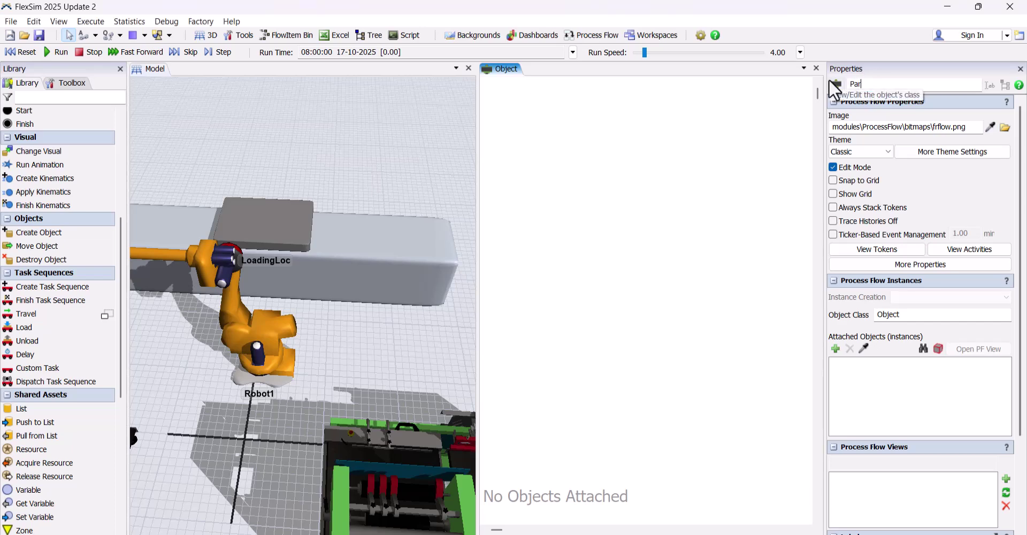
text(t Generation Logic)
click(663, 131)
Step: Attach LoadingLoc to the process flow and add a Schedule Source activity to it
click(863, 348)
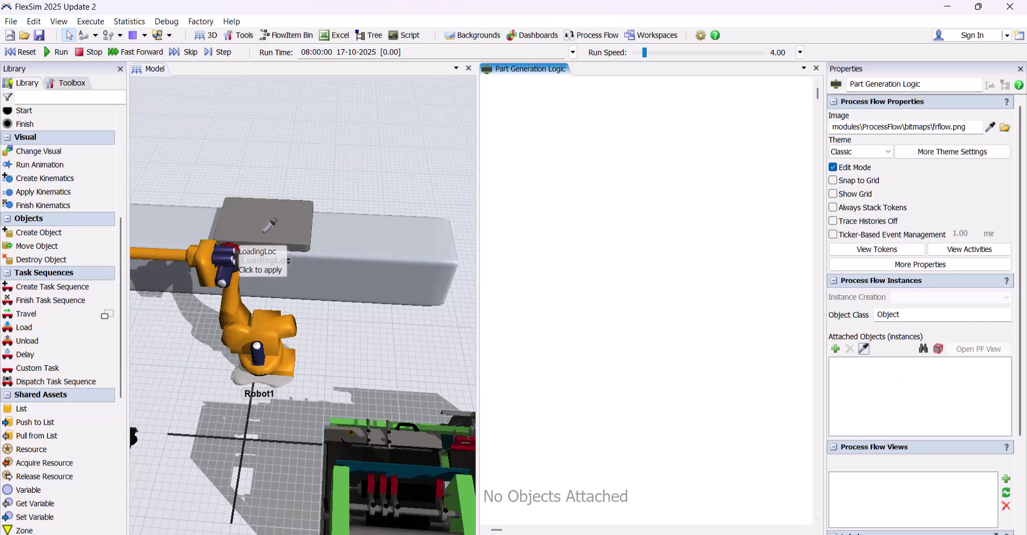
click(228, 256)
double_click(577, 165)
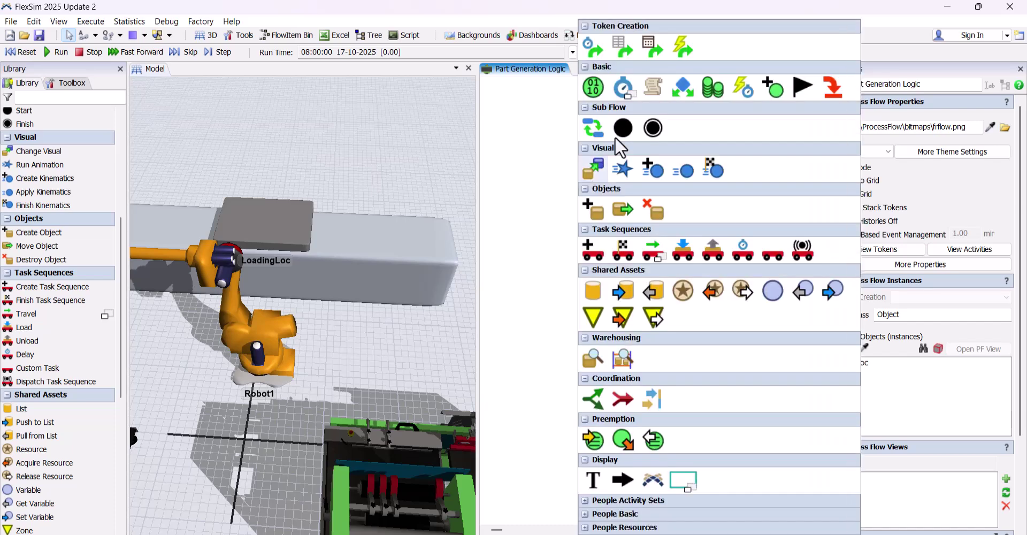
click(621, 47)
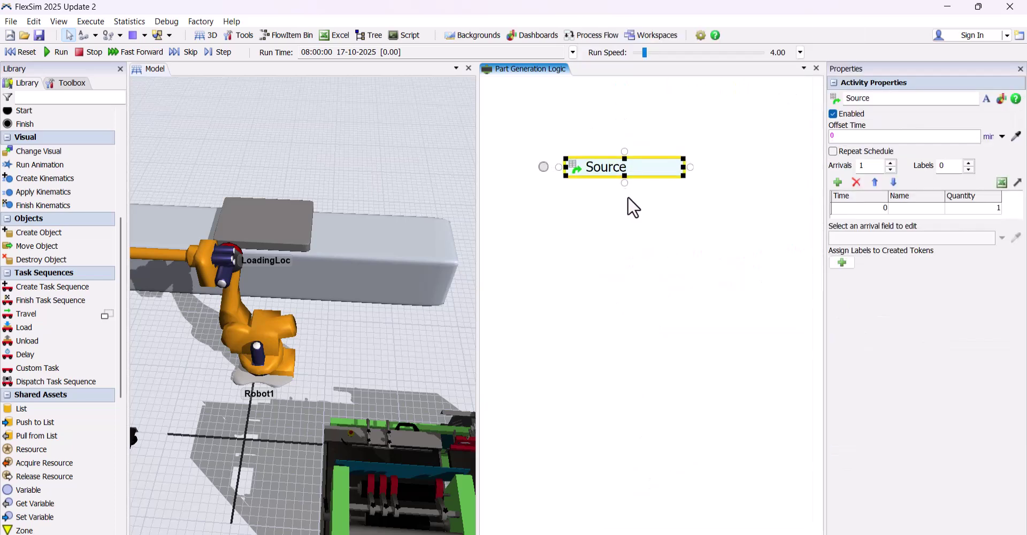
scroll(627, 197, up, 3)
Step: Assign a label named Tracker with value 0 to the tokens created by the source
double_click(567, 162)
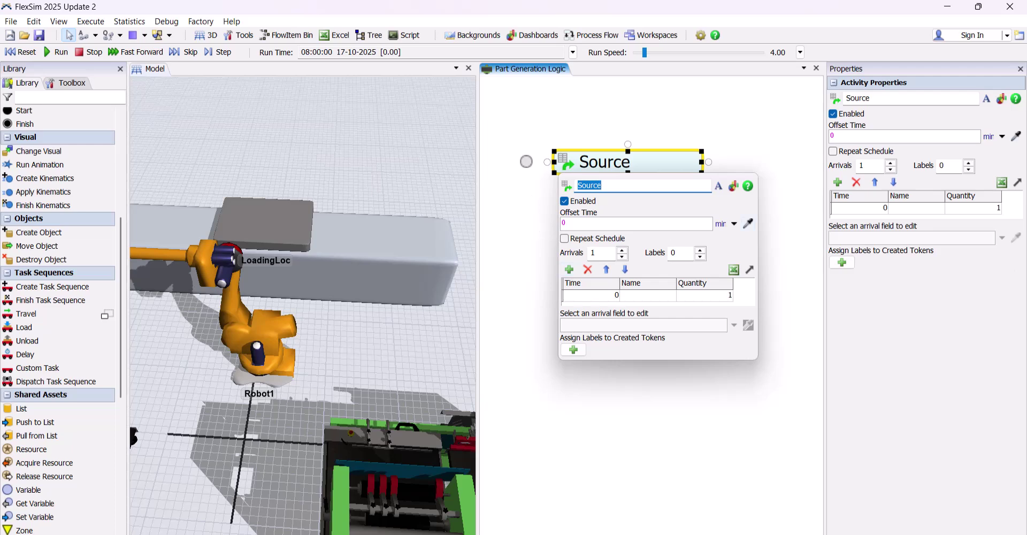
click(750, 270)
click(582, 350)
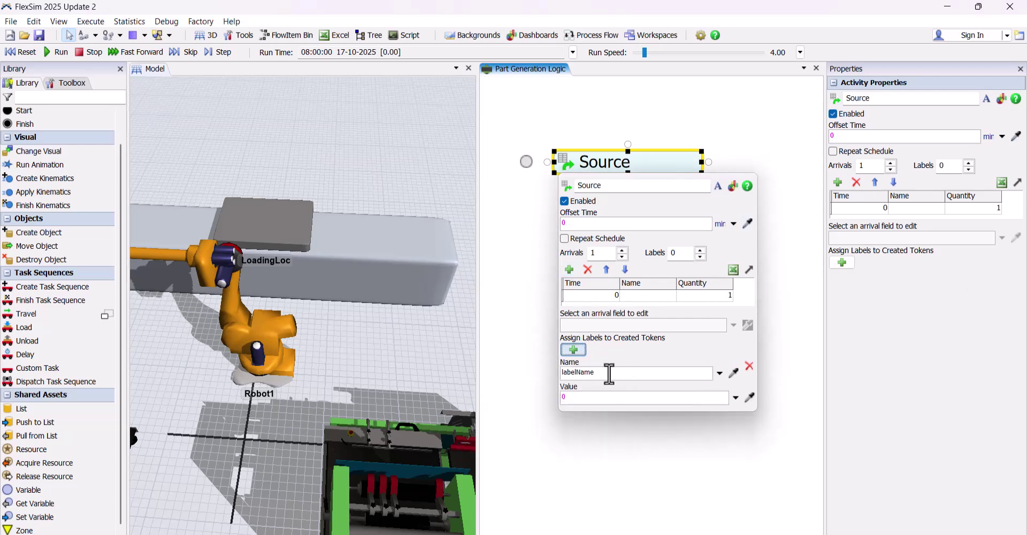
double_click(607, 374)
text(Tracker)
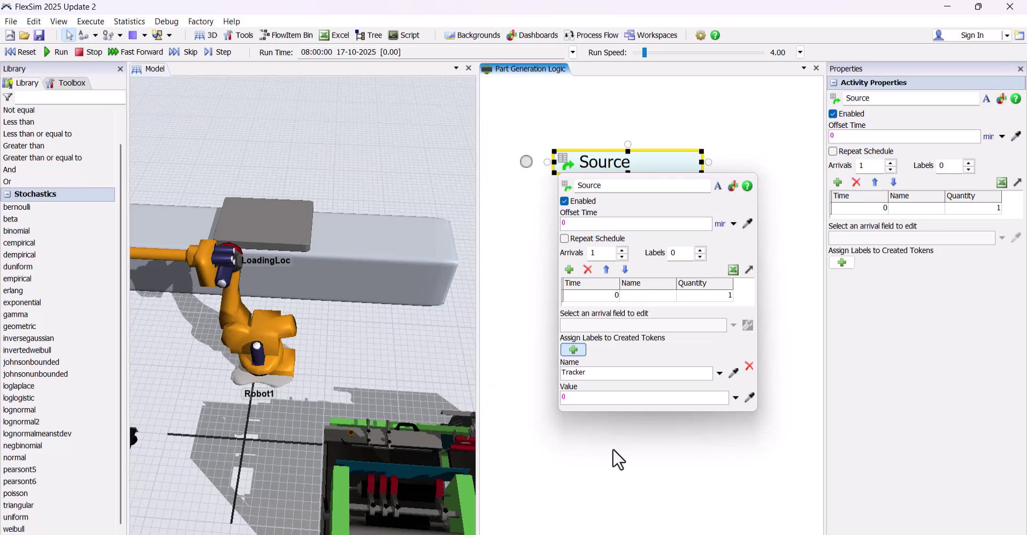
click(592, 429)
click(596, 207)
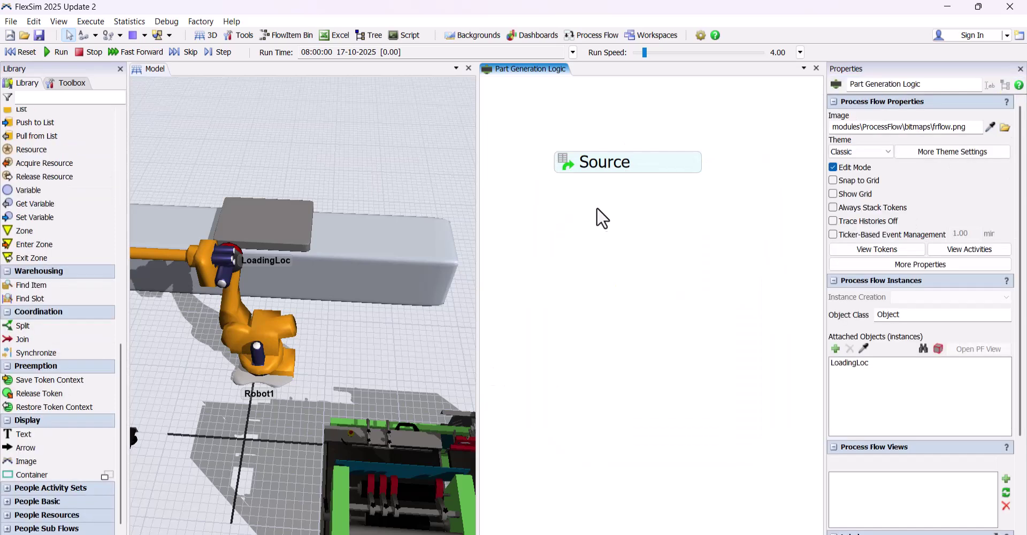
Step: Add a Decide activity below Source, name it "Ckeck Queue Content" and connect Source to it
drag(294, 249, 345, 256)
double_click(584, 237)
click(686, 93)
drag(635, 260, 598, 258)
double_click(900, 102)
text(Ckeck )
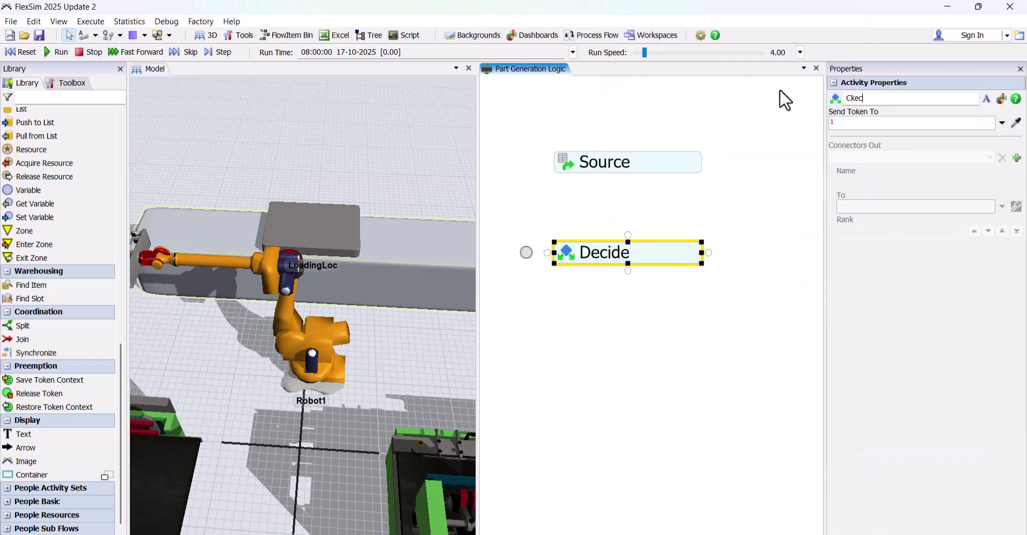
text(Queue Content)
Step: Set Ckeck Queue Content to a Conditional Decide whose condition tests a current.subnodes property for > 0
click(561, 253)
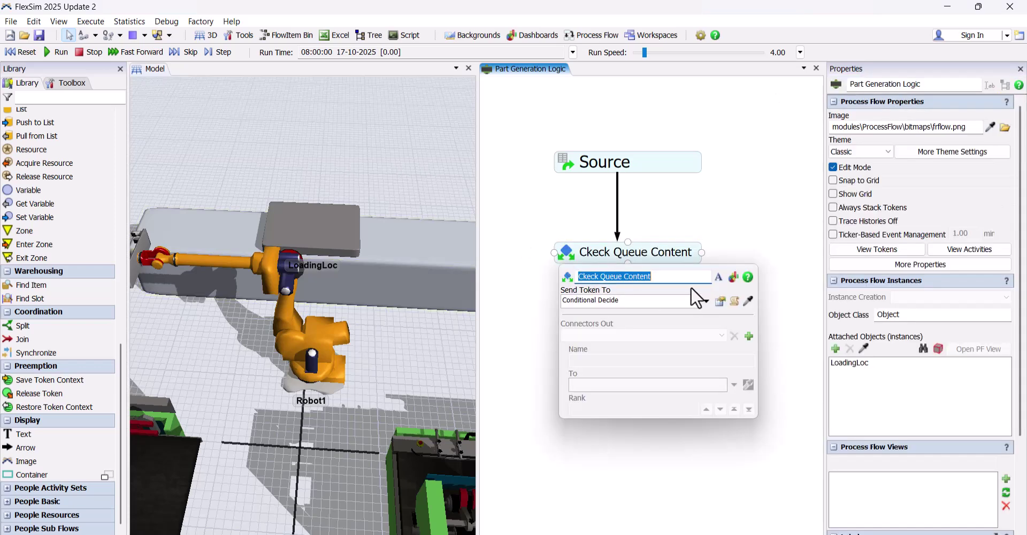
click(718, 301)
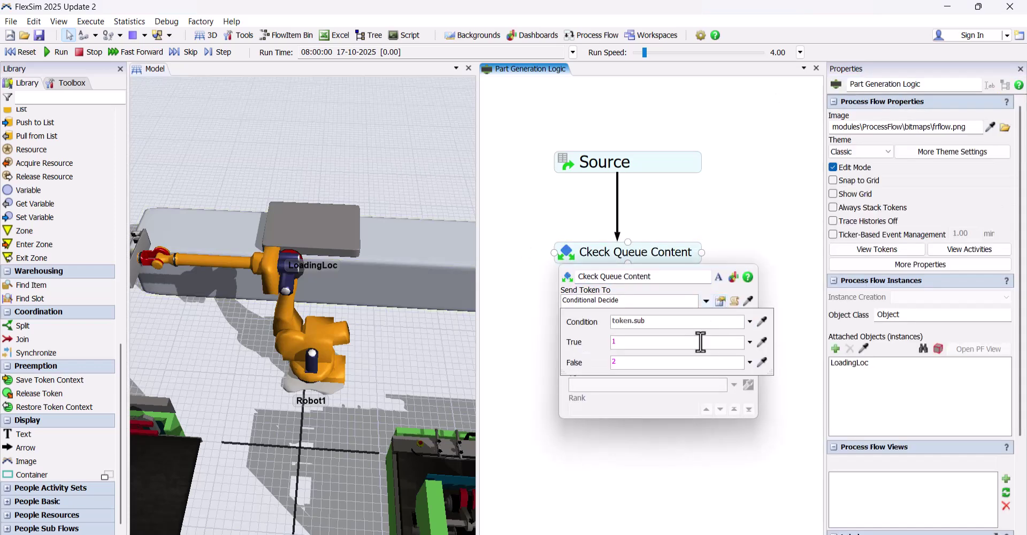
key(BackSpace)
key(BackSpace)
key(BackSpace)
key(BackSpace)
key(BackSpace)
key(BackSpace)
key(BackSpace)
key(BackSpace)
key(BackSpace)
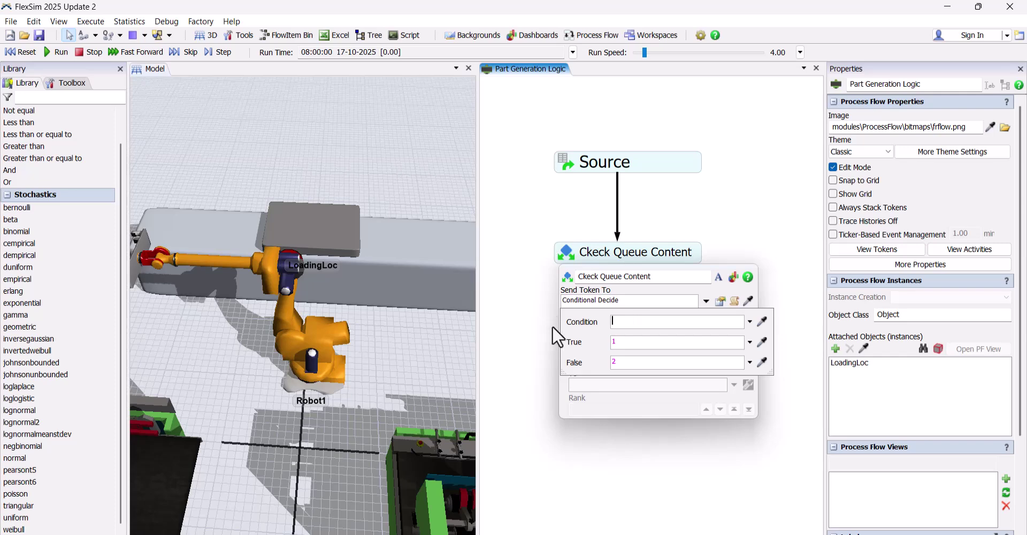
text(current.subnodes.)
key(Return)
text(> 0)
click(718, 218)
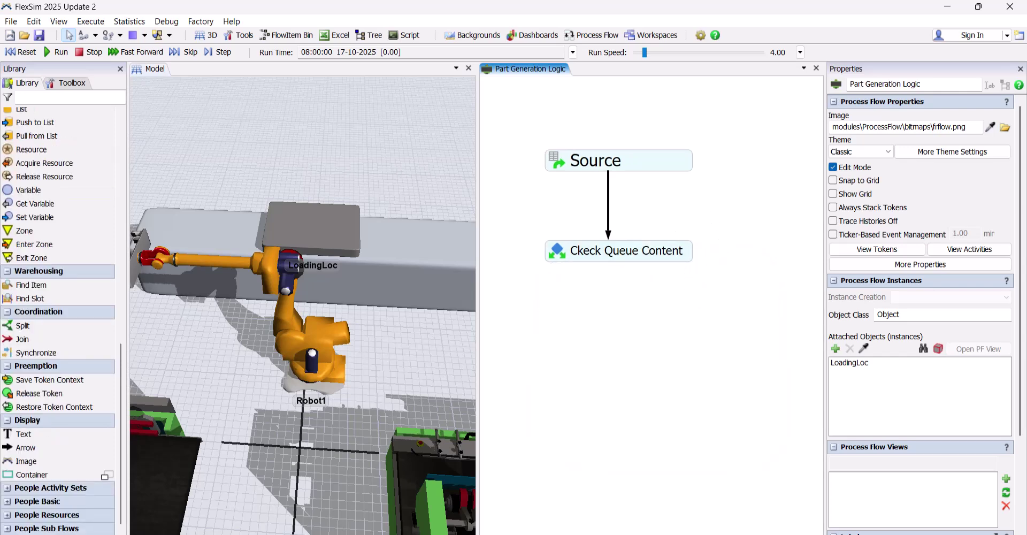
Step: Add a Wait for Event activity below Ckeck Queue Content and connect the Decide activity to it
double_click(717, 306)
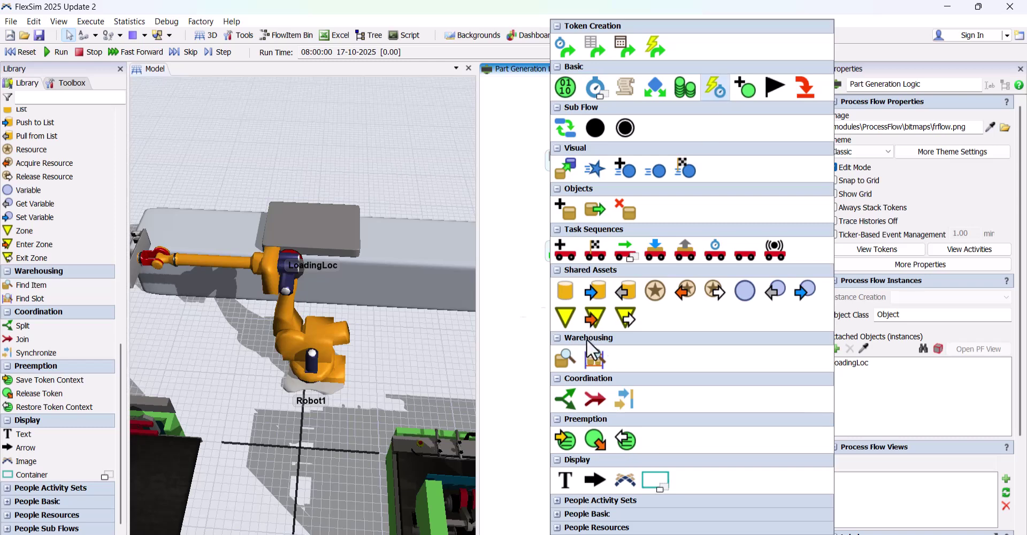
click(715, 88)
drag(701, 274, 623, 295)
drag(668, 215, 668, 282)
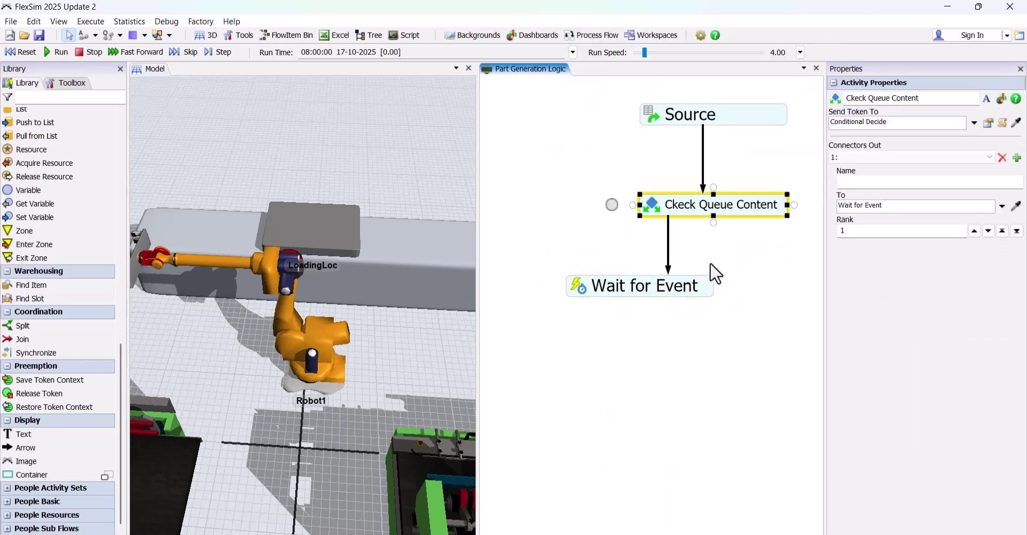
Step: Add a Breathe activity stacked directly beneath Wait for Event
double_click(607, 323)
click(755, 95)
click(762, 90)
drag(769, 252, 598, 309)
double_click(583, 309)
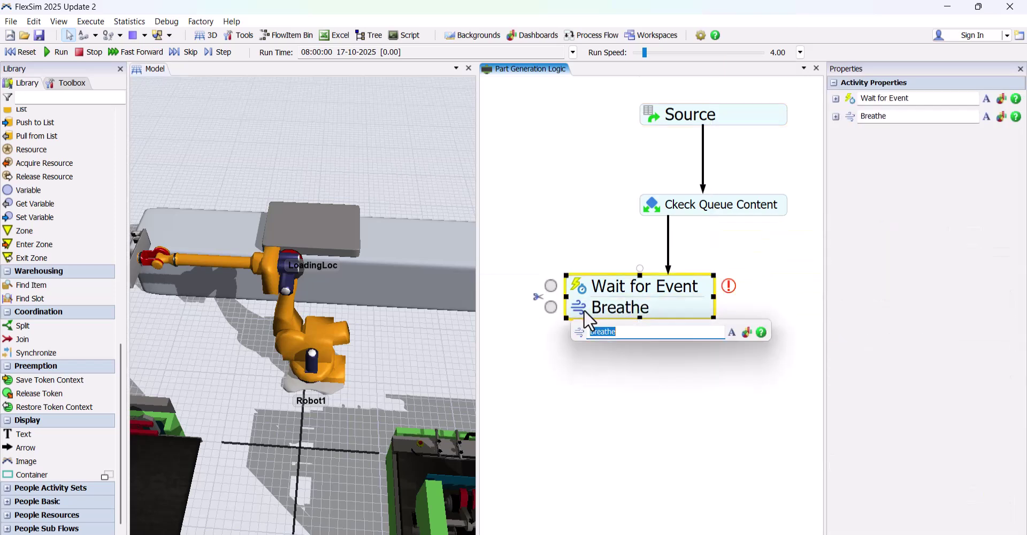
click(701, 293)
click(729, 323)
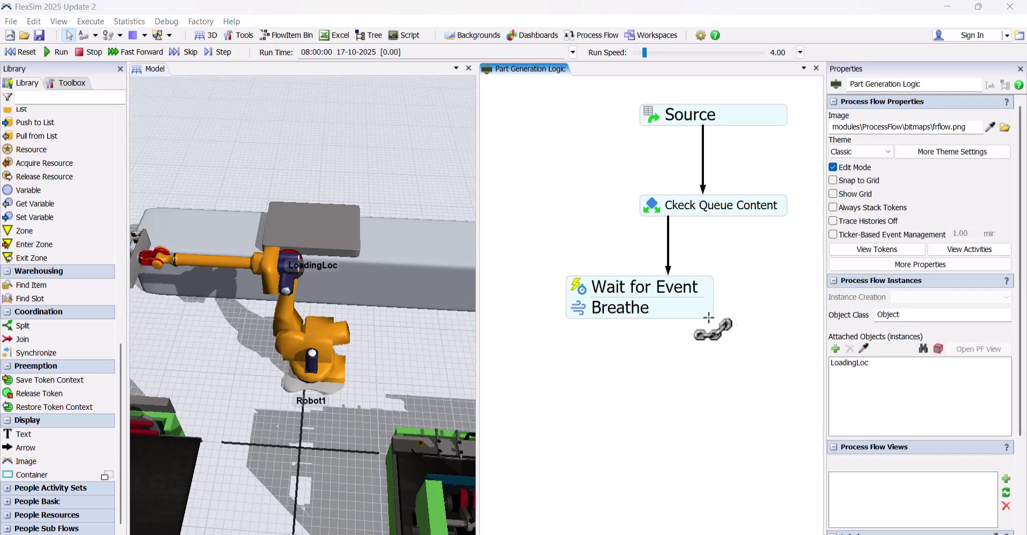
Step: Set Wait for Event to listen for the On Exit event of the current object
double_click(592, 292)
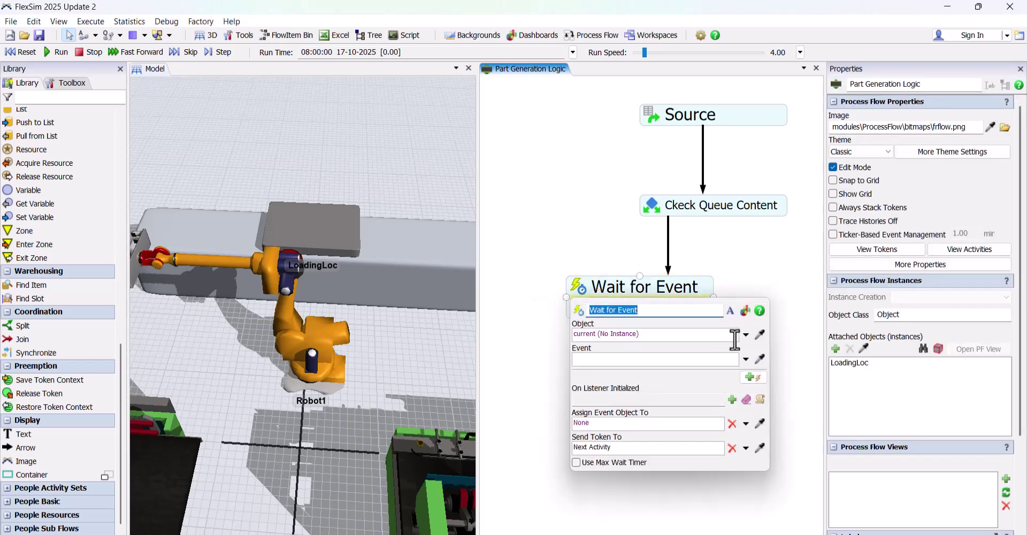
click(735, 359)
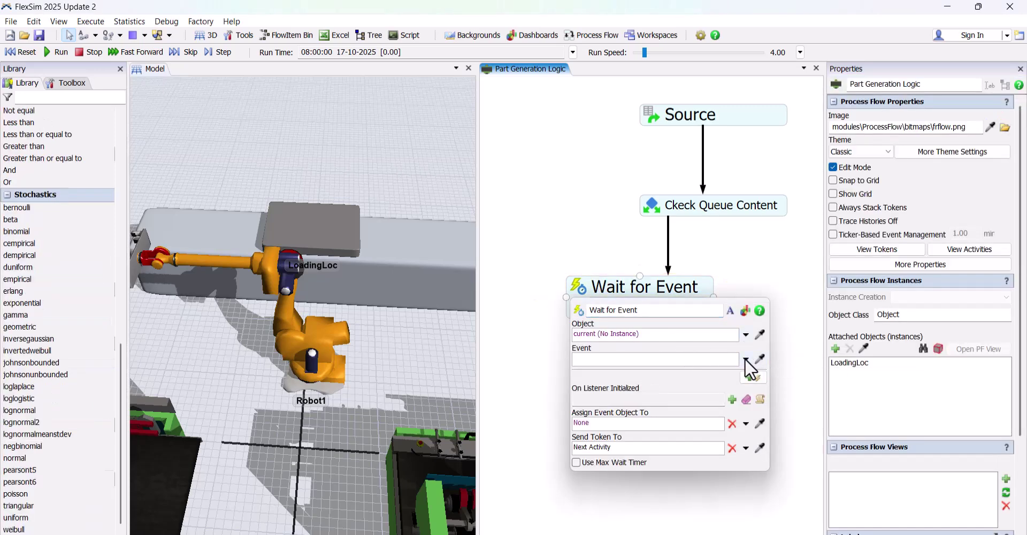
click(746, 359)
click(676, 287)
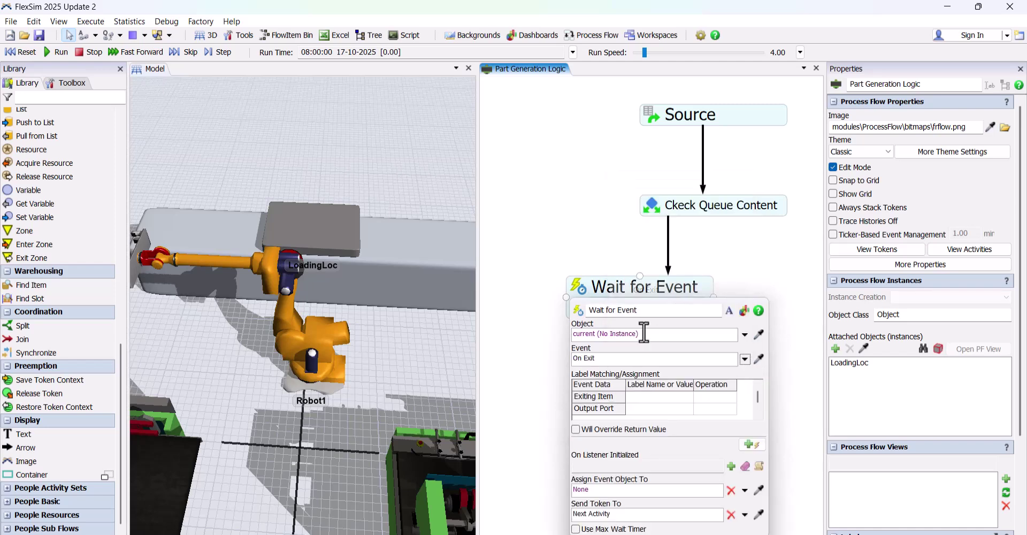
click(528, 371)
Step: Connect Breathe back to Ckeck Queue Content with a Split connector and place its A markers near the two activities
drag(638, 319, 676, 204)
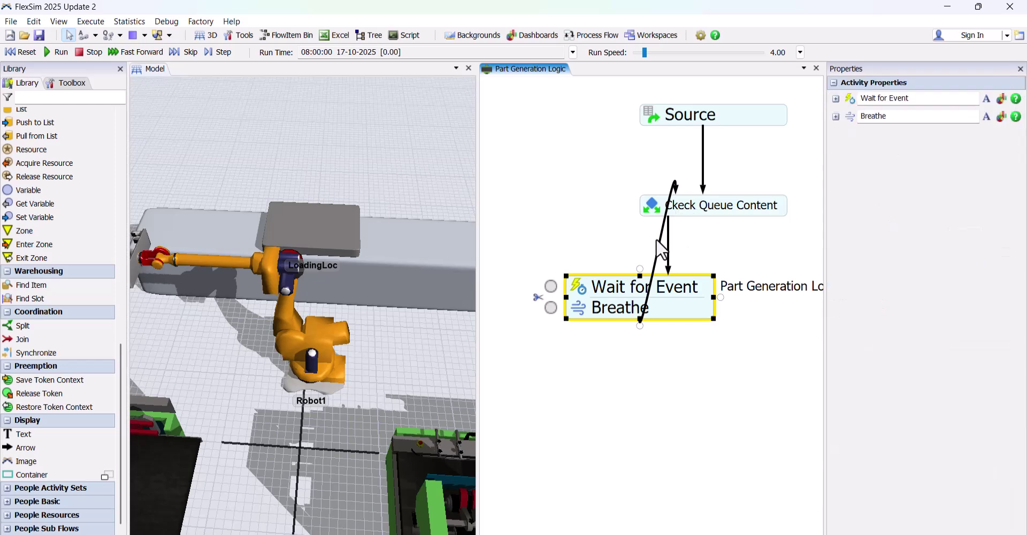
click(854, 220)
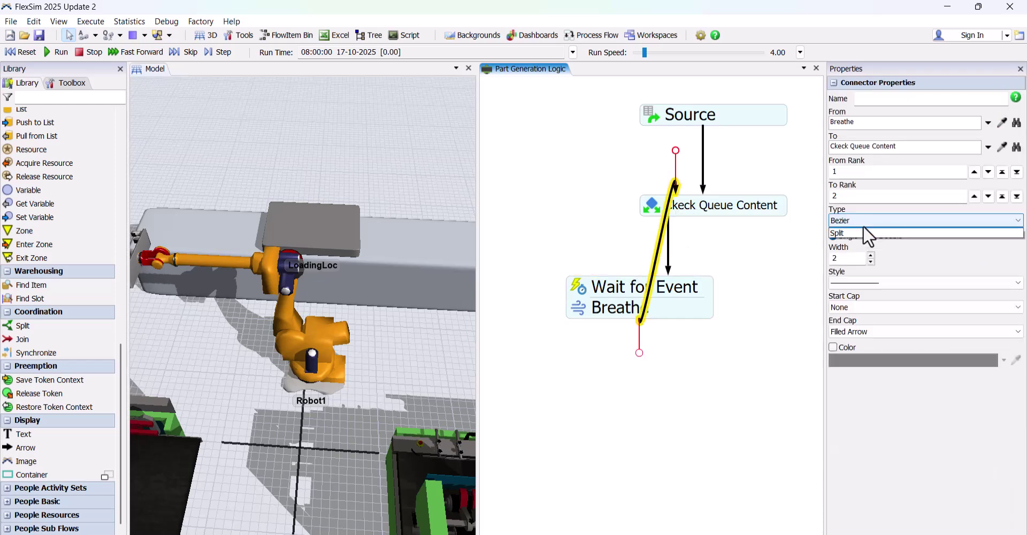
click(851, 251)
drag(677, 124, 647, 171)
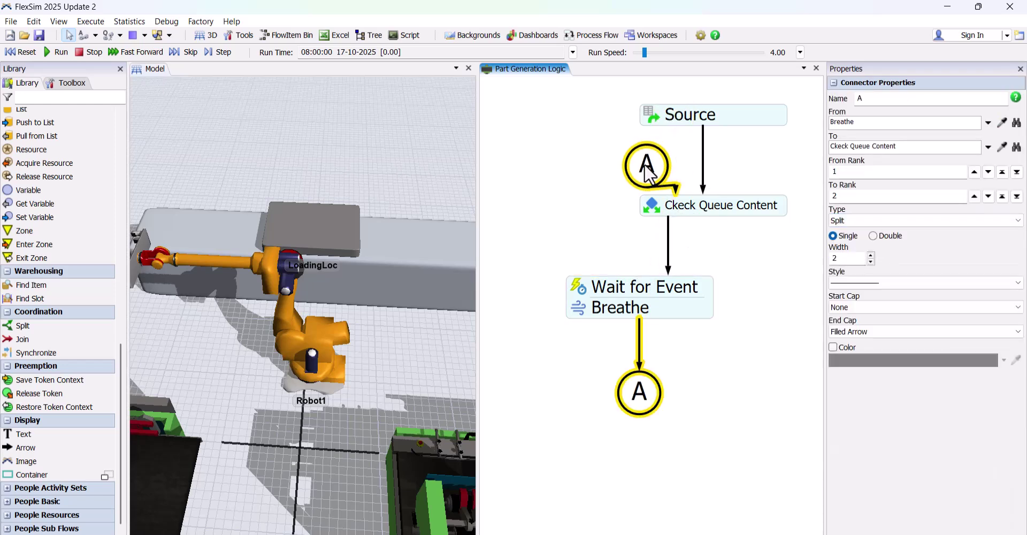
drag(640, 395, 639, 371)
Step: Add a Create Object activity beside Wait for Event and name it "Create Block"
drag(787, 329, 690, 309)
scroll(682, 281, down, 2)
double_click(809, 287)
click(705, 281)
double_click(704, 281)
click(724, 206)
drag(731, 279, 654, 278)
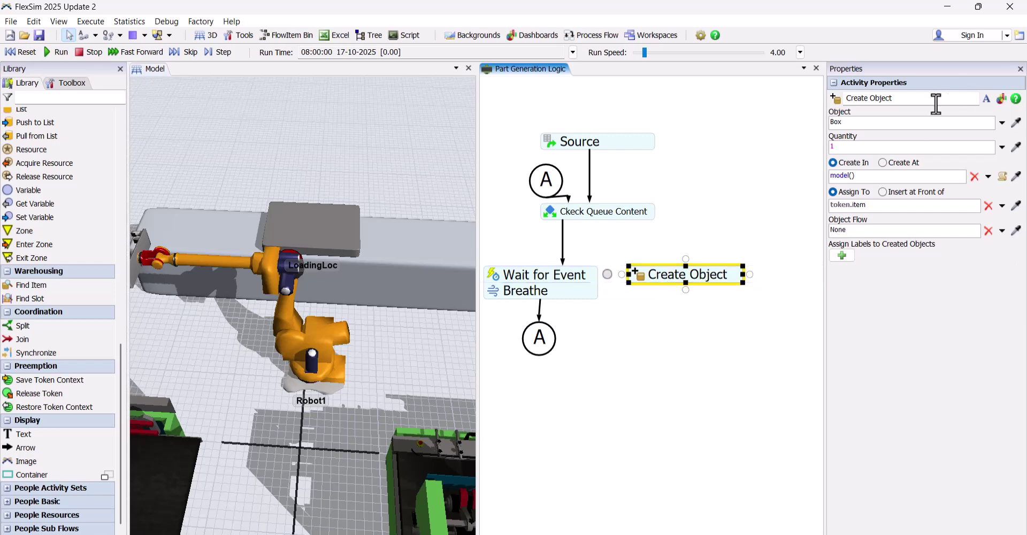
double_click(877, 98)
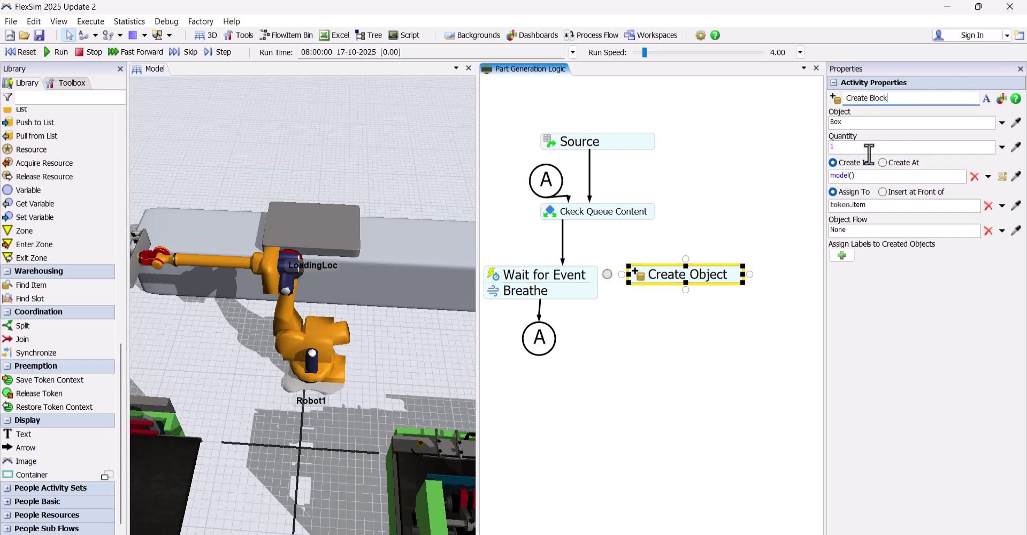
Step: Make Create Block create its box in current and assign it to token.Block
click(883, 176)
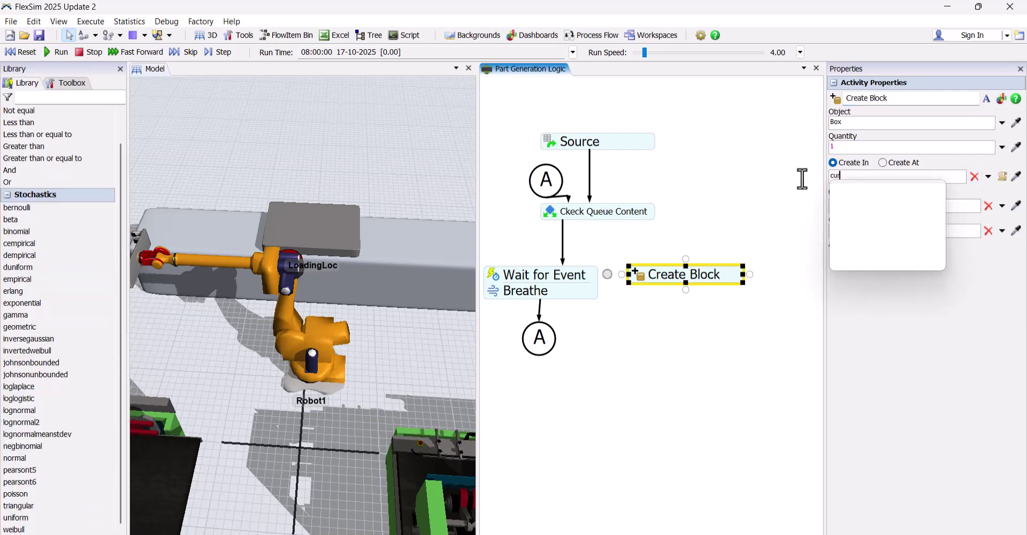
key(BackSpace)
text(Block)
click(882, 279)
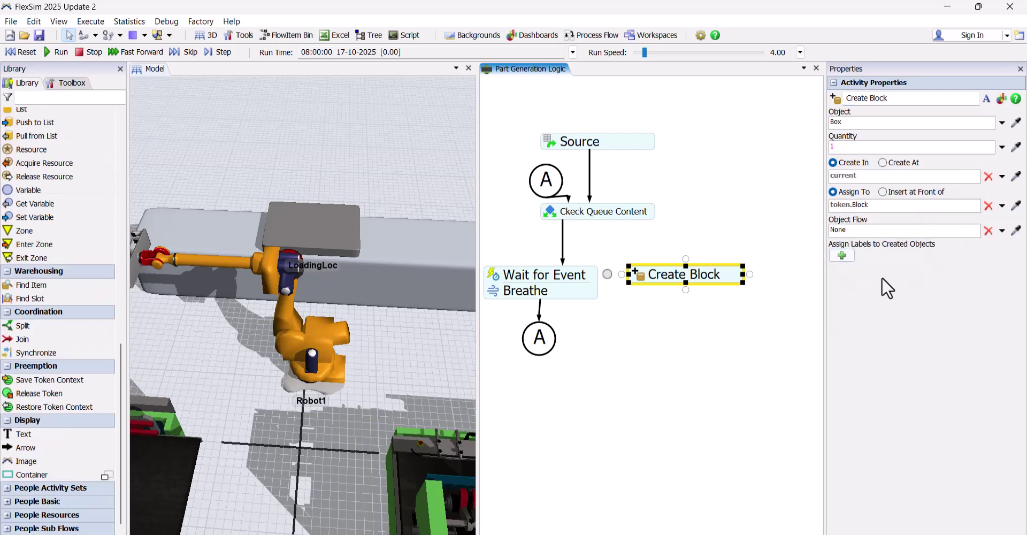
Step: Connect Ckeck Queue Content to Create Block and add a label assignment for the created objects
click(744, 291)
drag(635, 220, 640, 274)
click(639, 275)
click(649, 452)
click(738, 228)
click(632, 271)
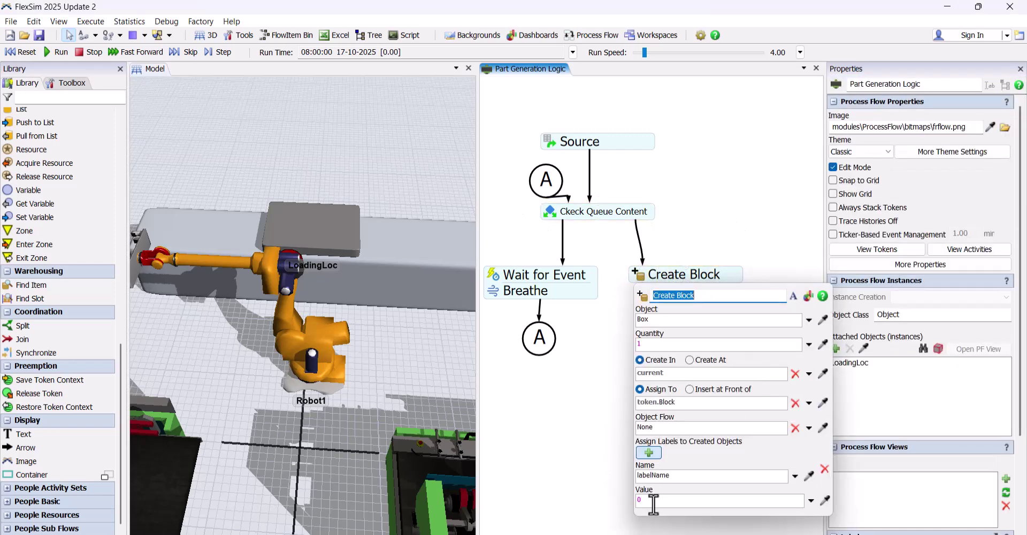
Step: Add a global table and name it ProductionSequence
click(70, 83)
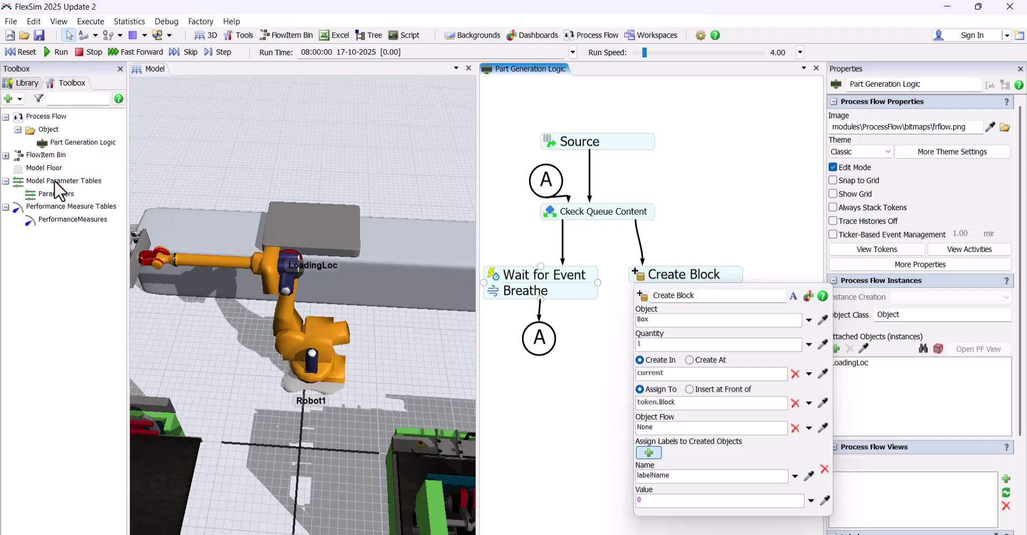
click(11, 98)
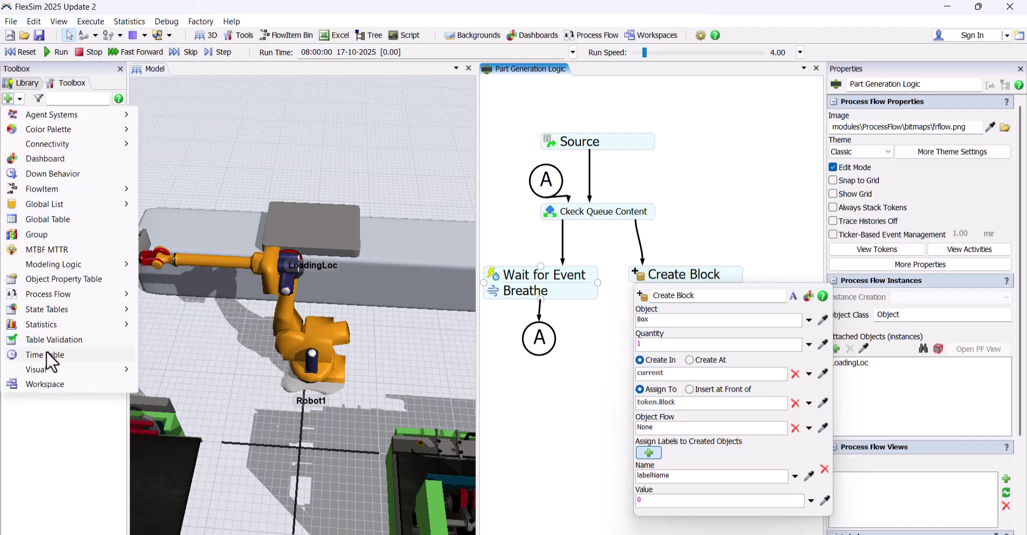
click(217, 73)
click(877, 99)
text(Prc)
text(ductionSeque)
text(nce)
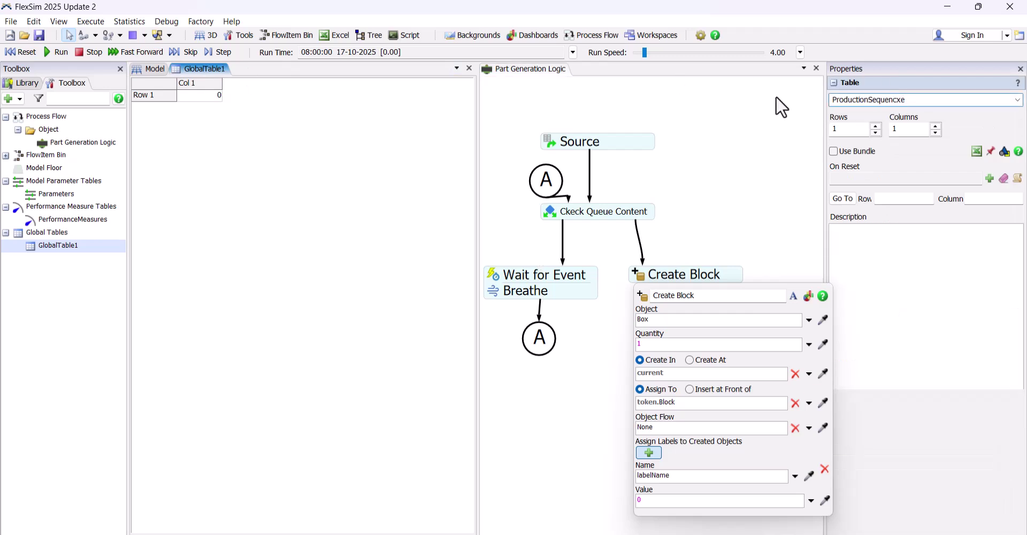
key(Return)
Step: Resize the ProductionSequence table to 10 rows and 2 columns
click(169, 96)
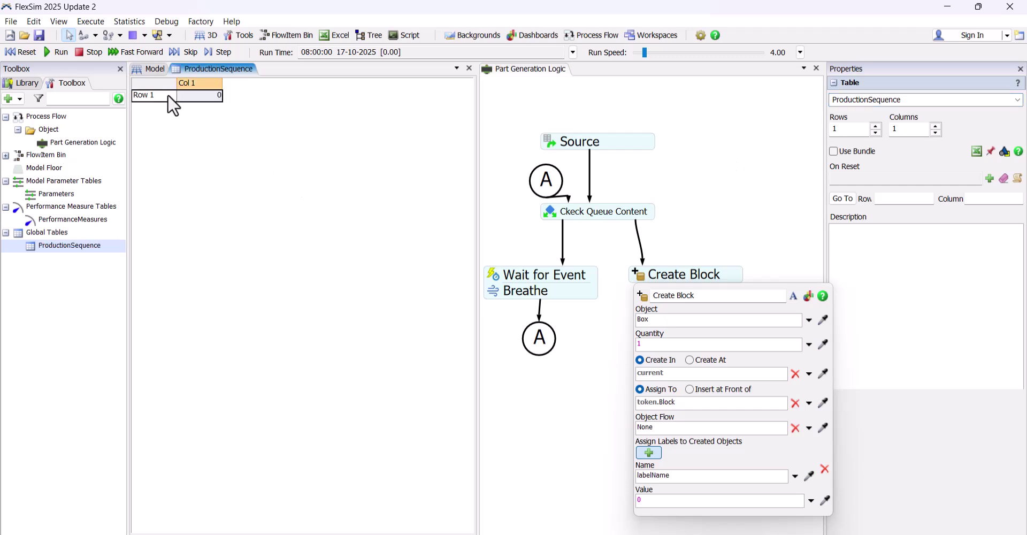
click(934, 126)
drag(857, 129, 819, 127)
text(10)
key(Return)
Step: Fill the first column of ProductionSequence with the names Block_1 through Block_10, one per row
click(207, 94)
text(Block_1)
click(197, 105)
drag(200, 95, 216, 201)
right_click(221, 201)
mouse_move(313, 327)
click(393, 345)
click(211, 96)
text(Block_1)
click(205, 110)
key(ctrl+v)
key(Tab)
double_click(204, 105)
click(204, 105)
key(BackSpace)
text(2)
click(187, 120)
key(ctrl+v)
double_click(190, 123)
key(BackSpace)
text(3)
click(190, 132)
key(ctrl+v)
double_click(190, 133)
click(189, 143)
key(ctrl+v)
key(BackSpace)
text(5)
click(197, 155)
key(ctrl+v)
key(BackSpace)
text(6)
click(202, 167)
key(ctrl+v)
key(BackSpace)
text(7)
click(211, 179)
key(ctrl+v)
key(BackSpace)
text(8)
click(209, 191)
key(ctrl+v)
key(BackSpace)
text(9)
click(193, 203)
key(ctrl+v)
text(0)
Step: Enter 25 in every row of the second column of ProductionSequence
click(250, 95)
text(25)
click(249, 107)
text(25)
click(249, 119)
text(25)
click(249, 129)
text(25)
click(251, 142)
click(391, 127)
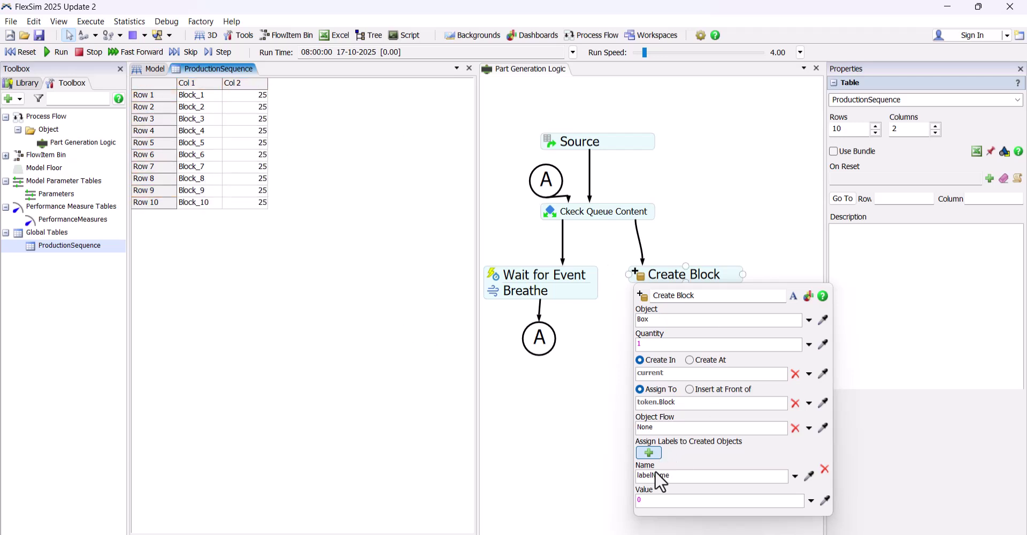
Step: Call Create Block's label Name and make its value a global table lookup
key(BackSpace)
text(Name)
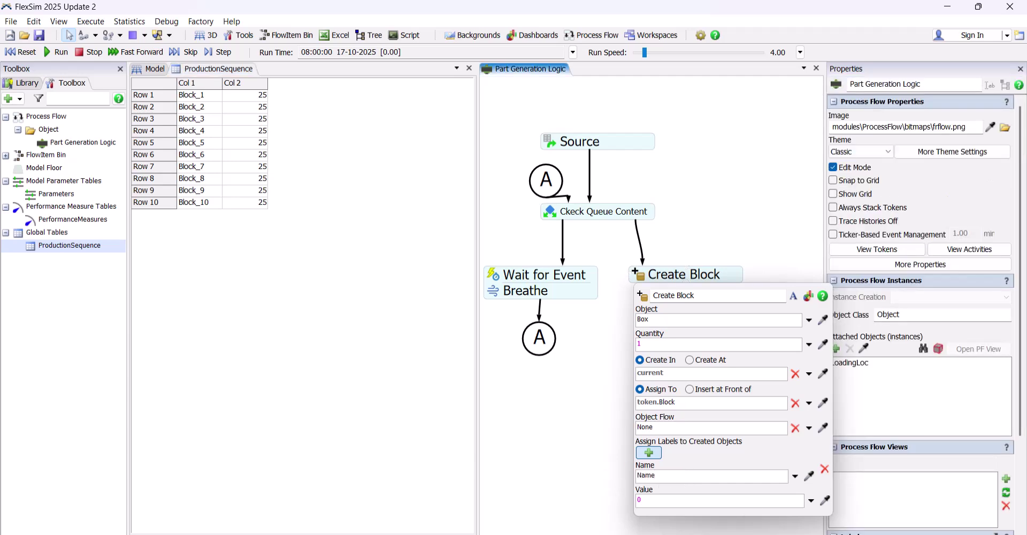
click(811, 500)
mouse_move(805, 299)
click(845, 299)
Step: Point the Name label's lookup at the ProductionSequence table with token.Tracker as the row
click(838, 505)
mouse_move(811, 522)
click(869, 523)
click(825, 523)
mouse_move(762, 440)
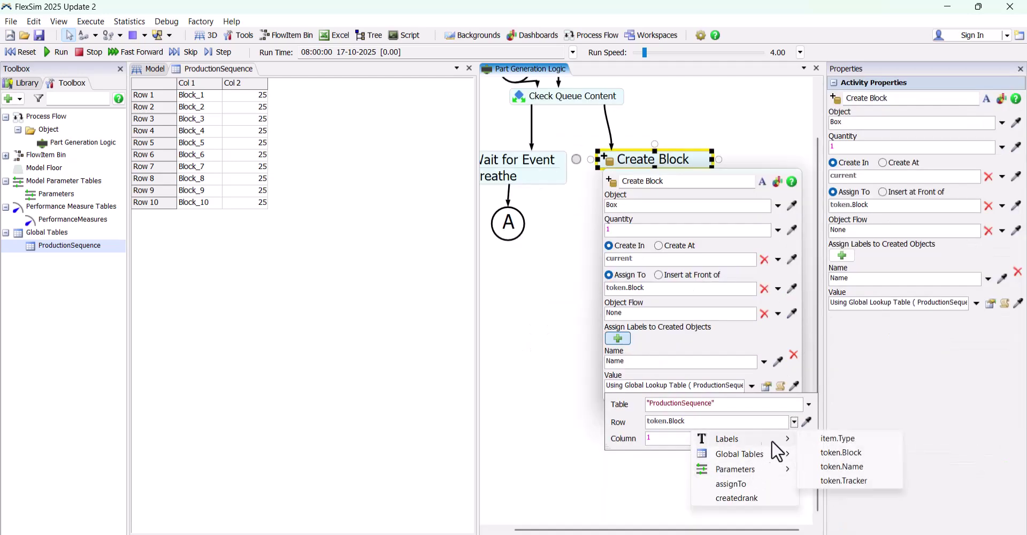
click(844, 478)
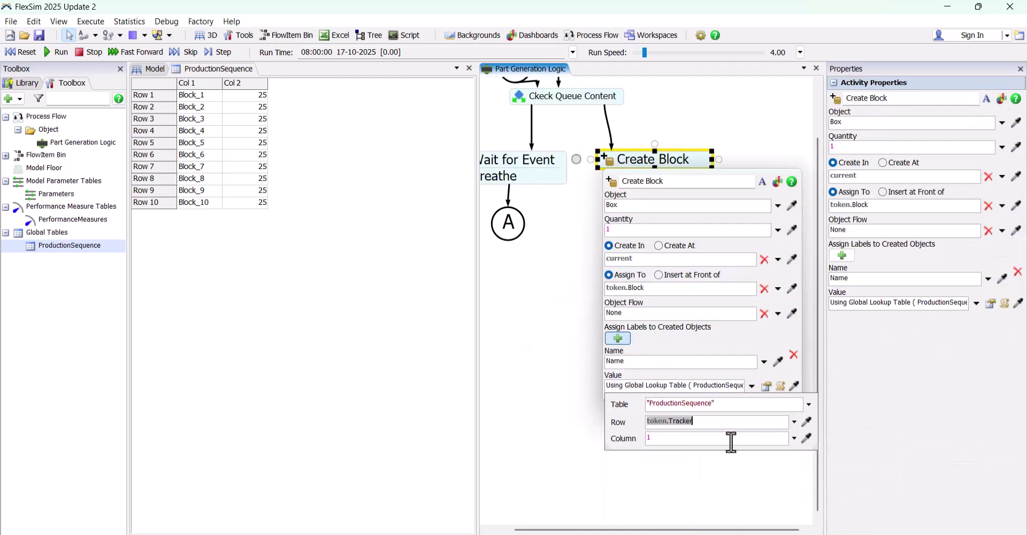
click(789, 208)
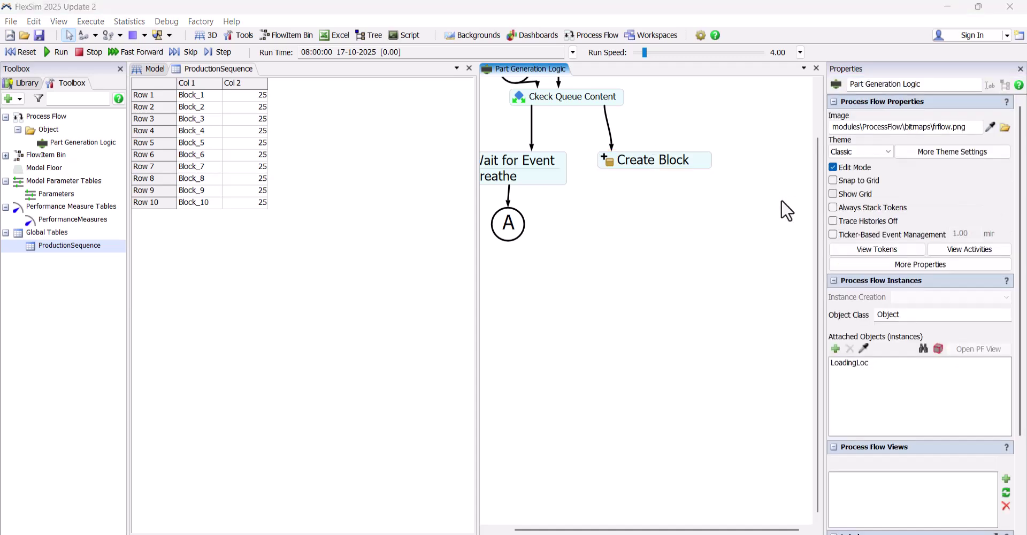
Step: Add a second created-object label named NonProcessedWaferQty to Create Block, with its value from a global table lookup
double_click(615, 162)
click(618, 338)
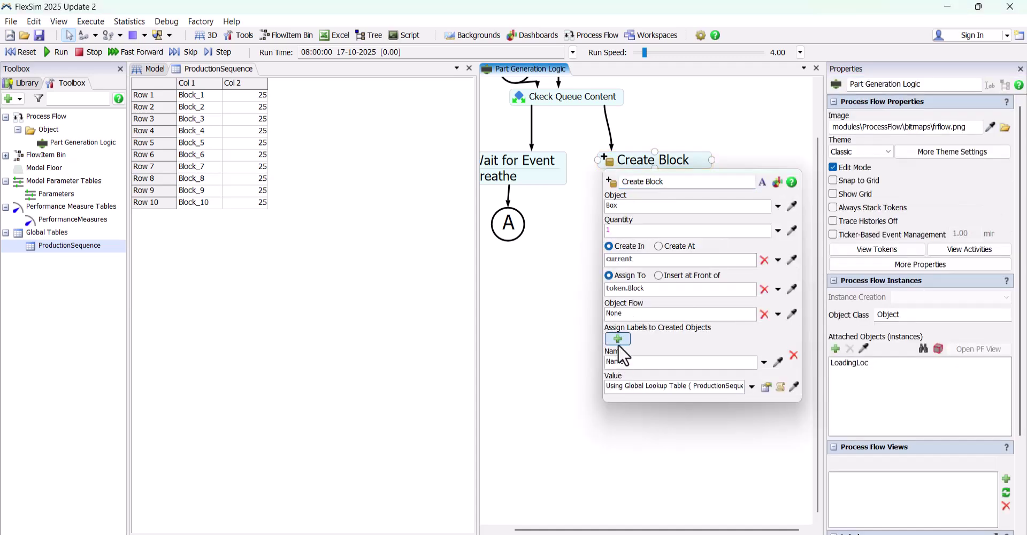
text(Non)
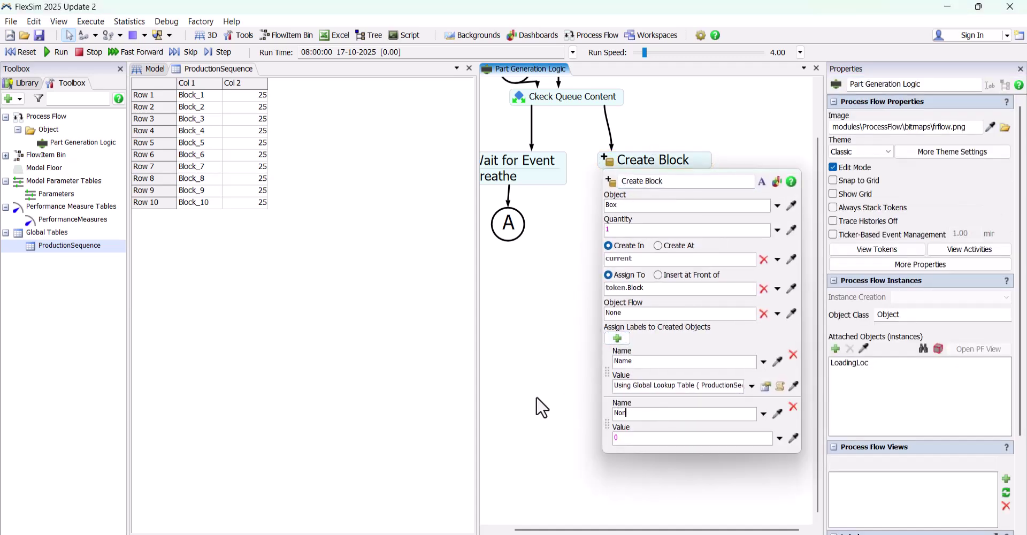
text(ProcessedWafer)
click(779, 438)
mouse_move(670, 237)
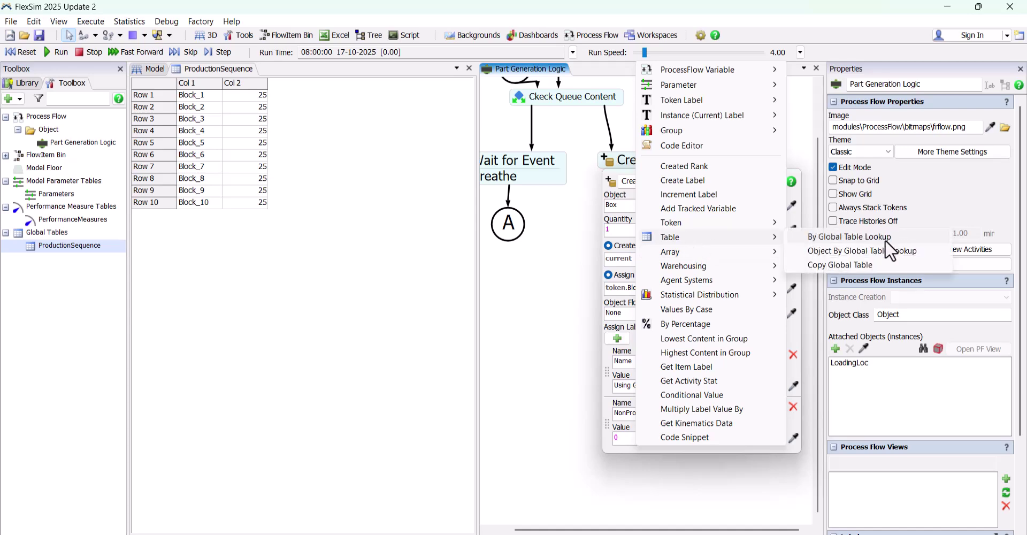
click(888, 234)
Step: Point the NonProcessedWaferQty lookup at ProductionSequence with row token.Tracker and column 2
click(816, 456)
mouse_move(765, 474)
click(880, 472)
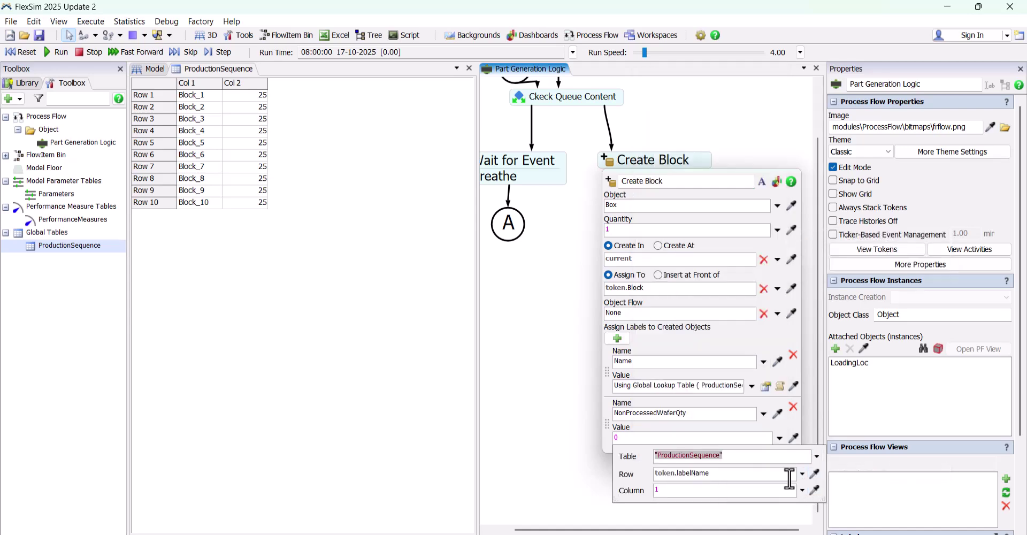
click(802, 473)
mouse_move(739, 414)
click(845, 468)
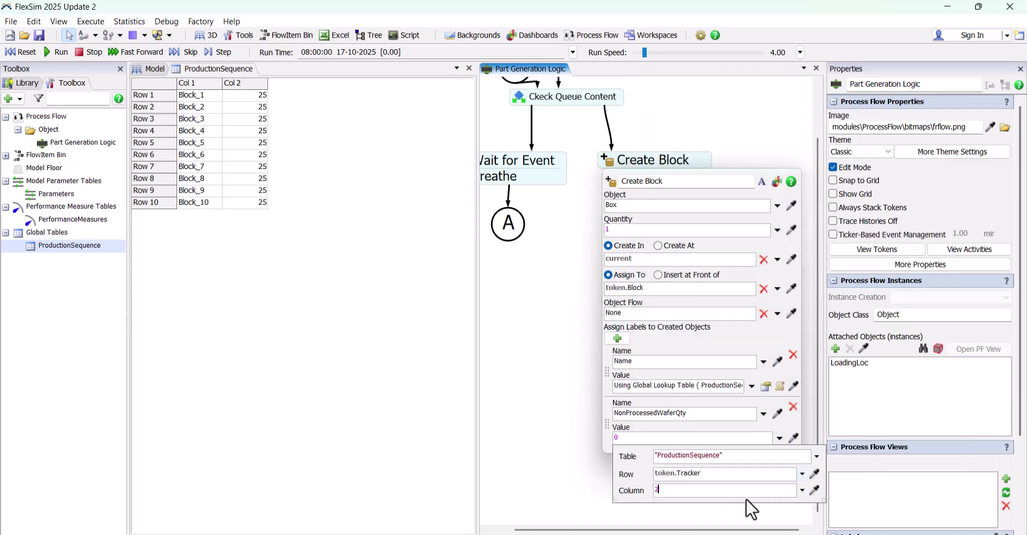
click(571, 440)
click(608, 160)
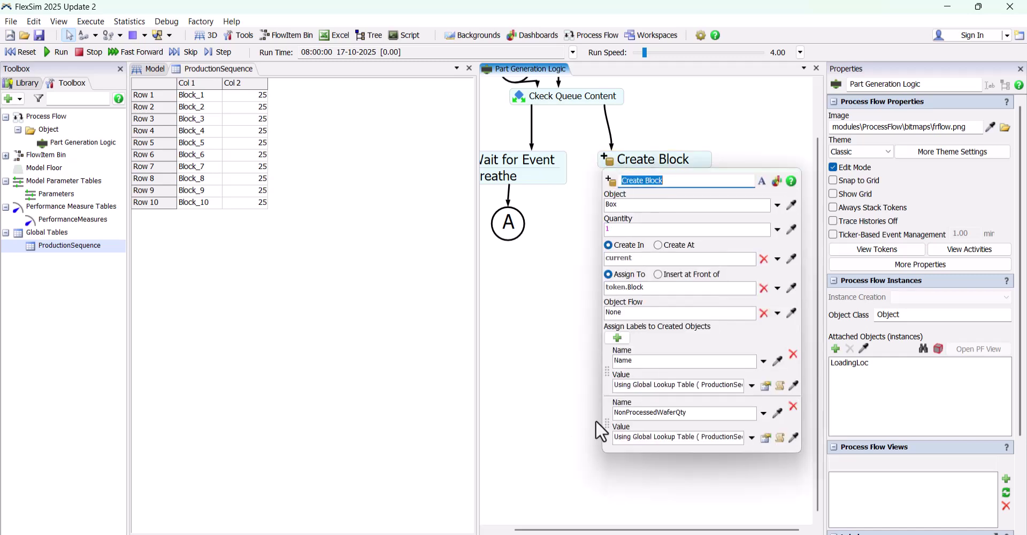
Step: Add a third created-object label named ProcessedWaferQty to Create Block, keeping its value at 0
drag(595, 416, 588, 363)
click(616, 340)
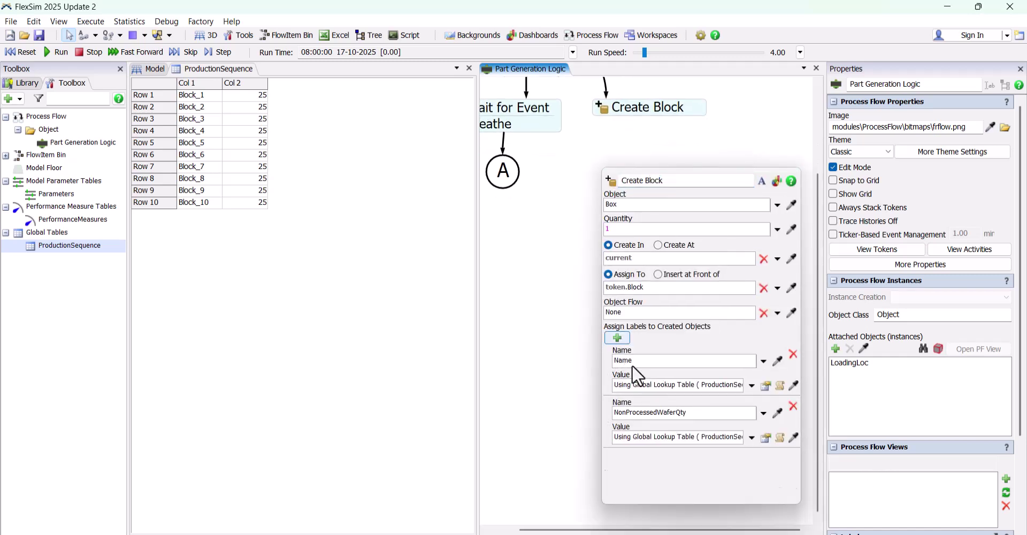
drag(678, 465, 558, 463)
text(PR)
text(ocessed)
text(WaferQty)
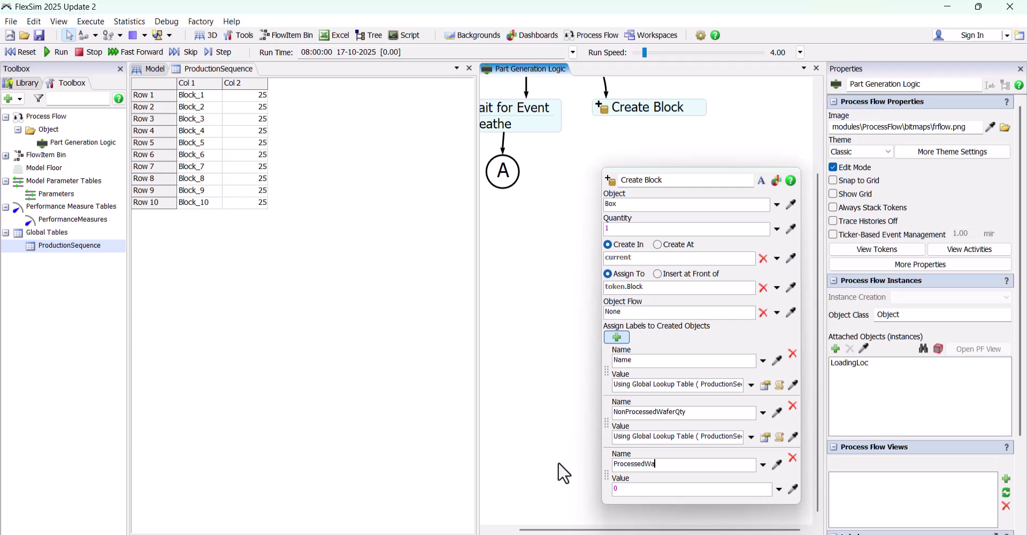
click(570, 426)
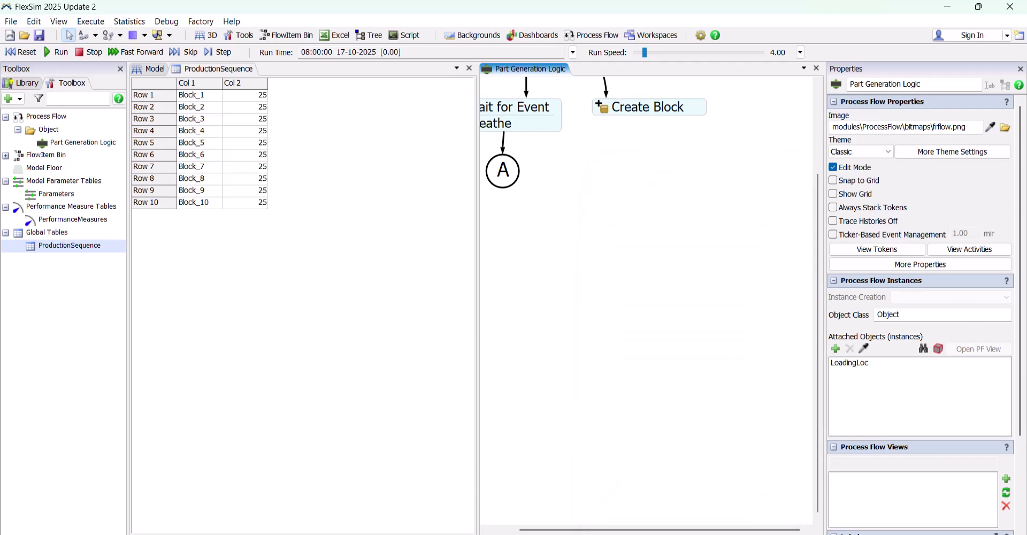
Step: Attach a Breathe activity directly beneath Create Block in the process flow
double_click(595, 134)
click(649, 104)
click(648, 104)
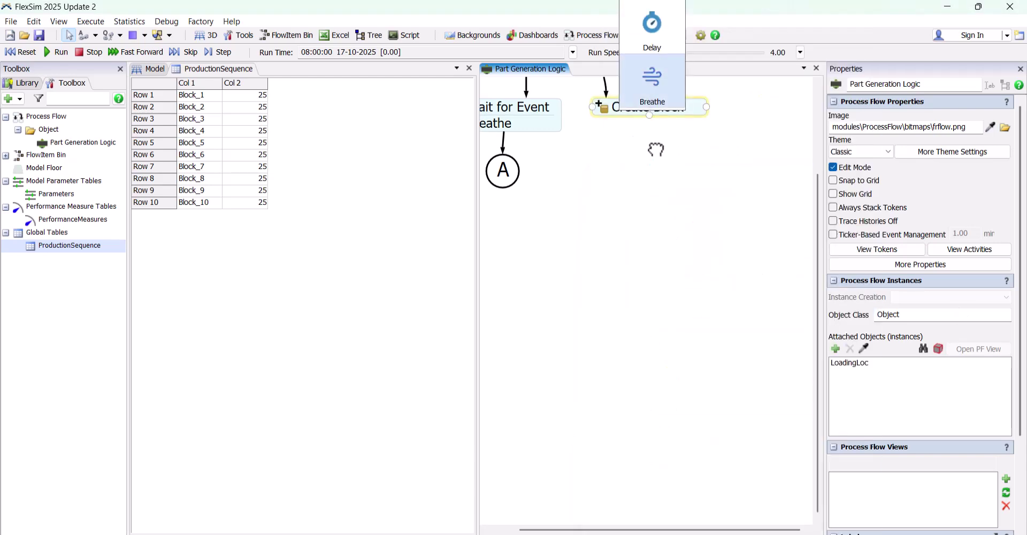
drag(669, 143, 670, 124)
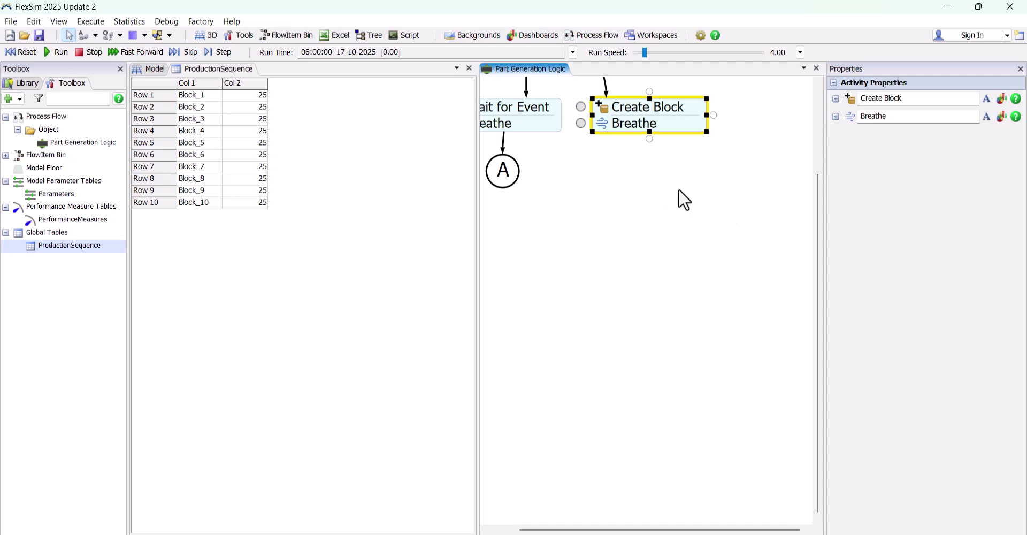
Step: Add a Change Visual activity beneath the Breathe under Create Block and name it Block Color
double_click(630, 184)
click(655, 170)
drag(652, 184, 630, 146)
drag(933, 136, 839, 134)
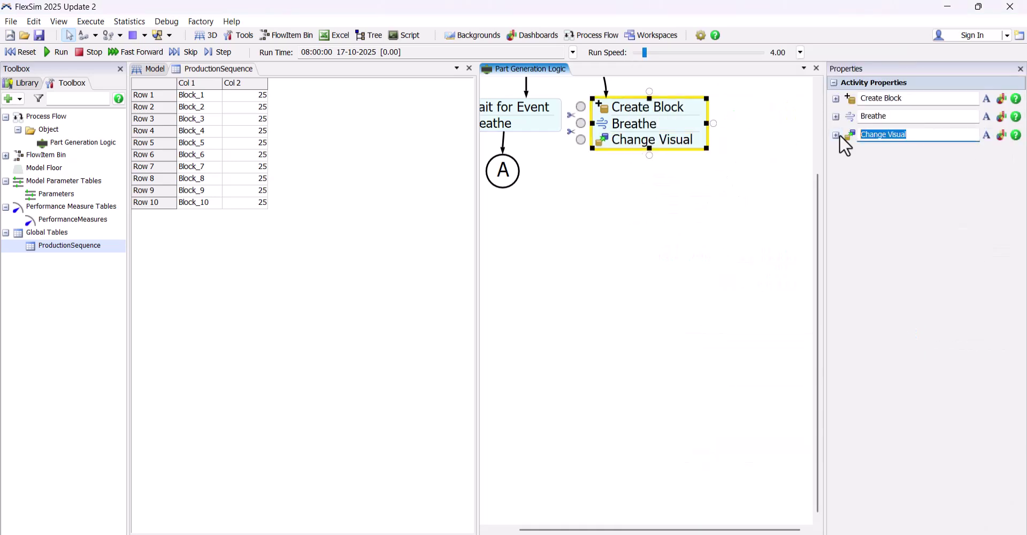
text(Block Color)
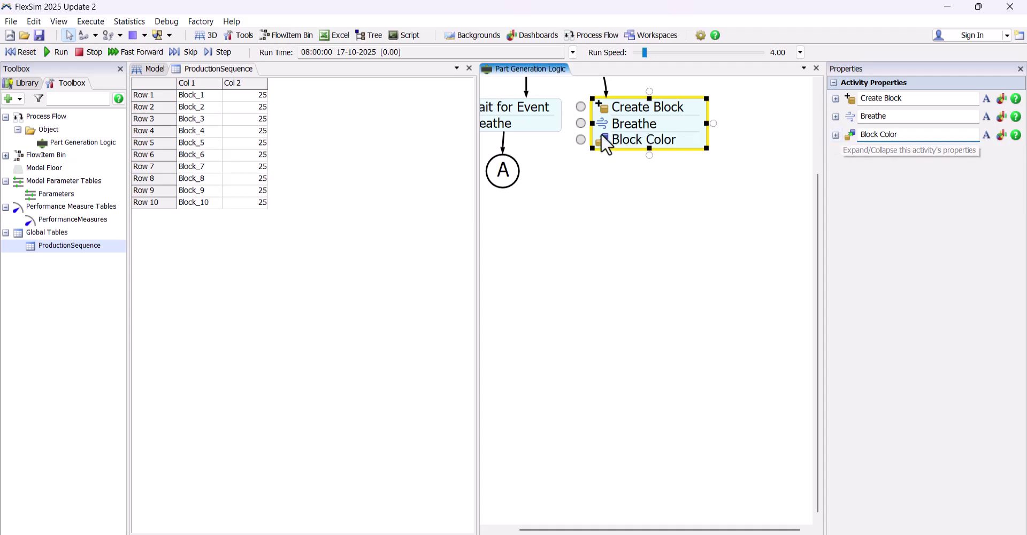
Step: Configure Block Color with Set Color By Case, using token.Block as the object and token.Tracker as the value
double_click(601, 135)
click(759, 187)
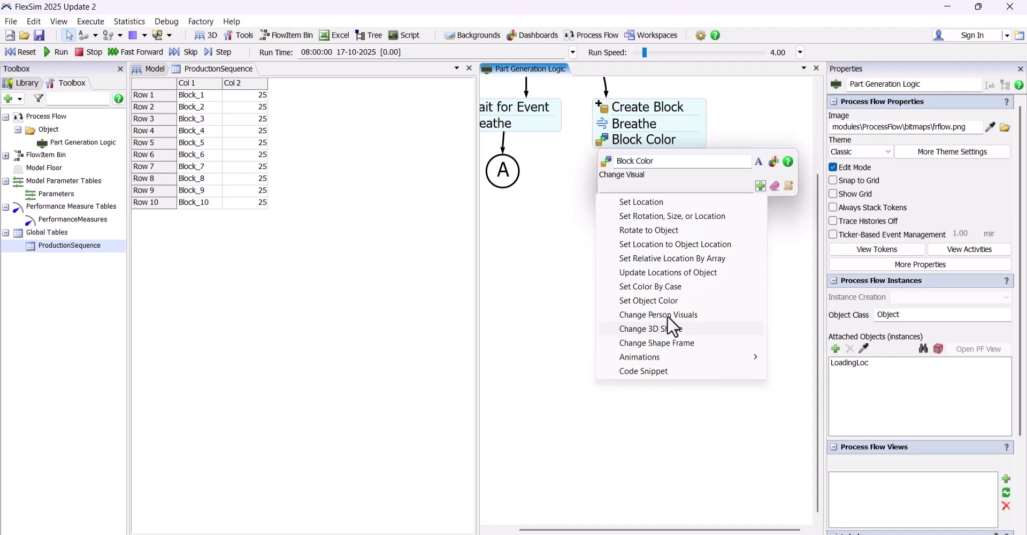
click(675, 286)
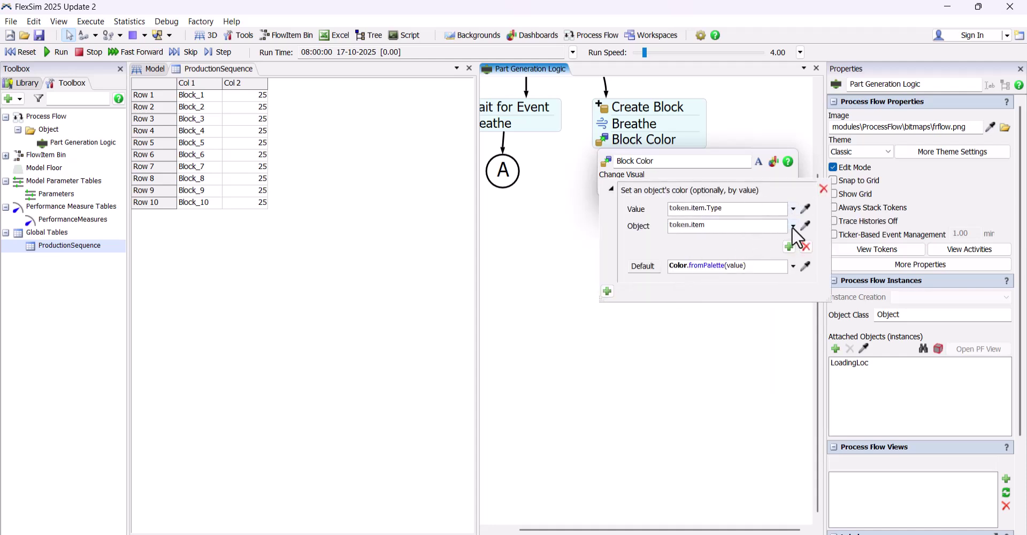
click(792, 226)
mouse_move(782, 239)
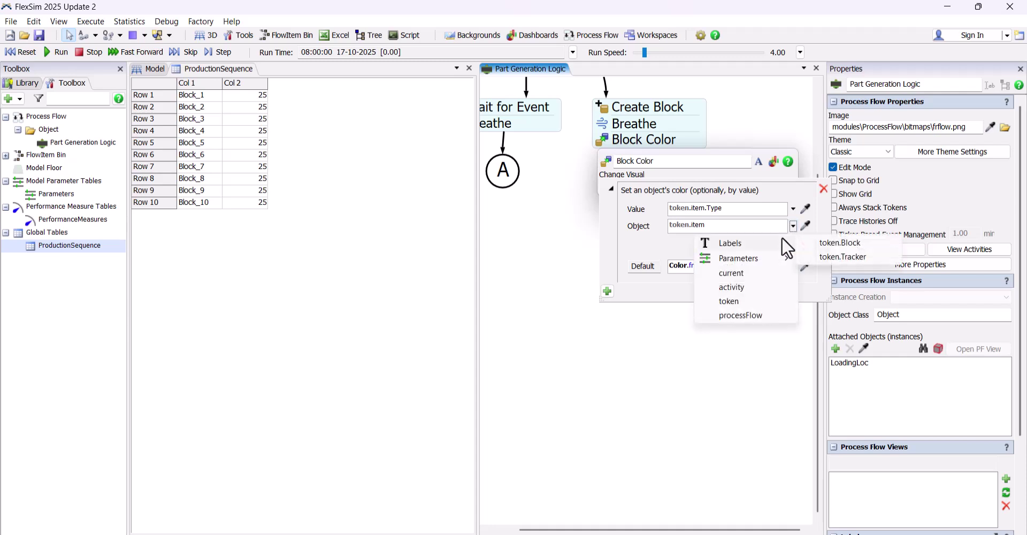
click(855, 242)
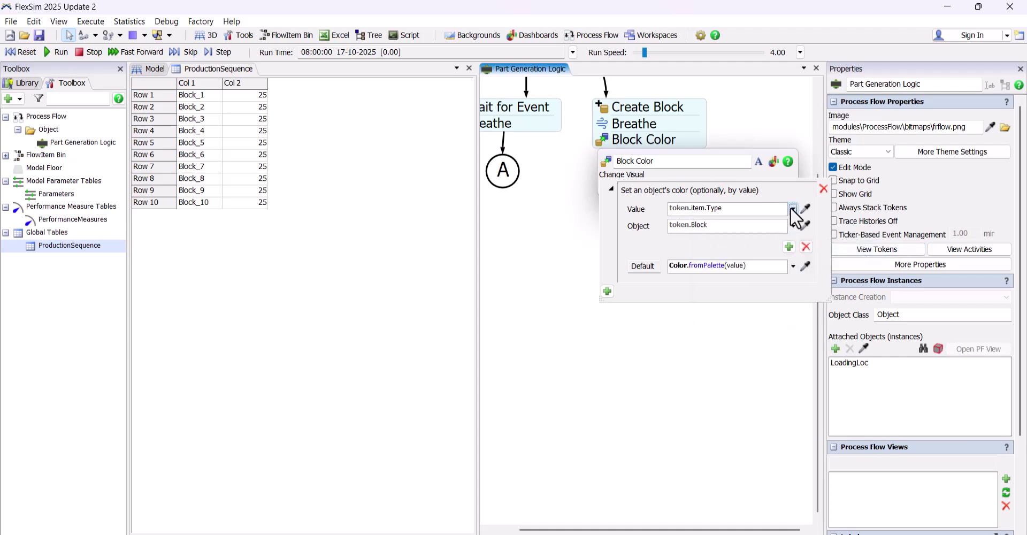
click(792, 208)
mouse_move(753, 226)
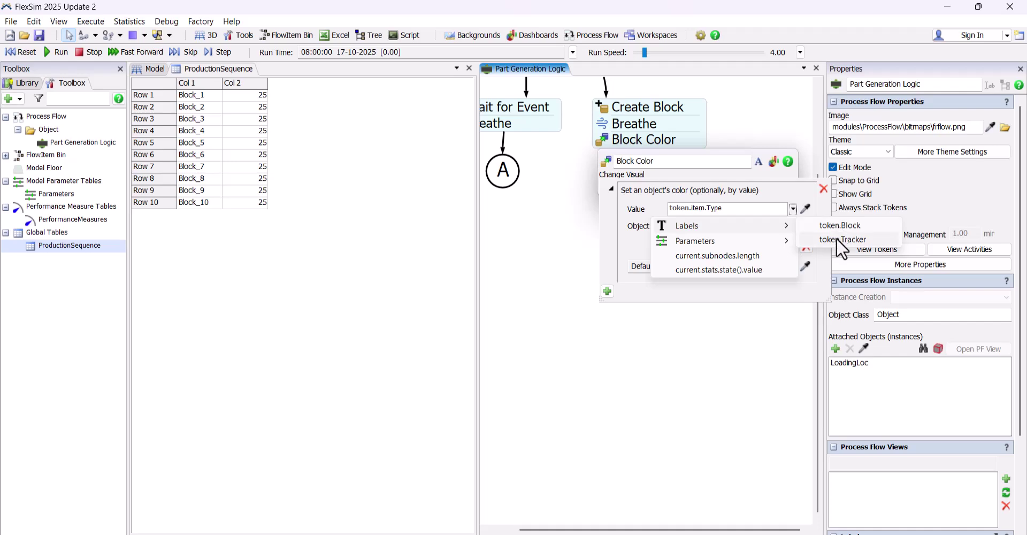
click(836, 238)
click(747, 311)
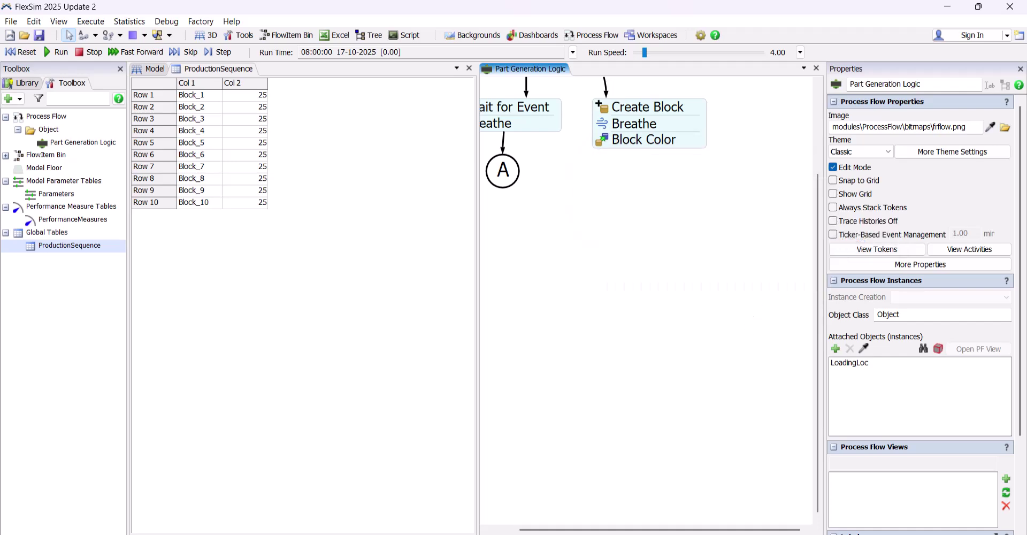
Step: Add an Assign Labels activity beneath Block Color and name it Inc Tracker
double_click(675, 205)
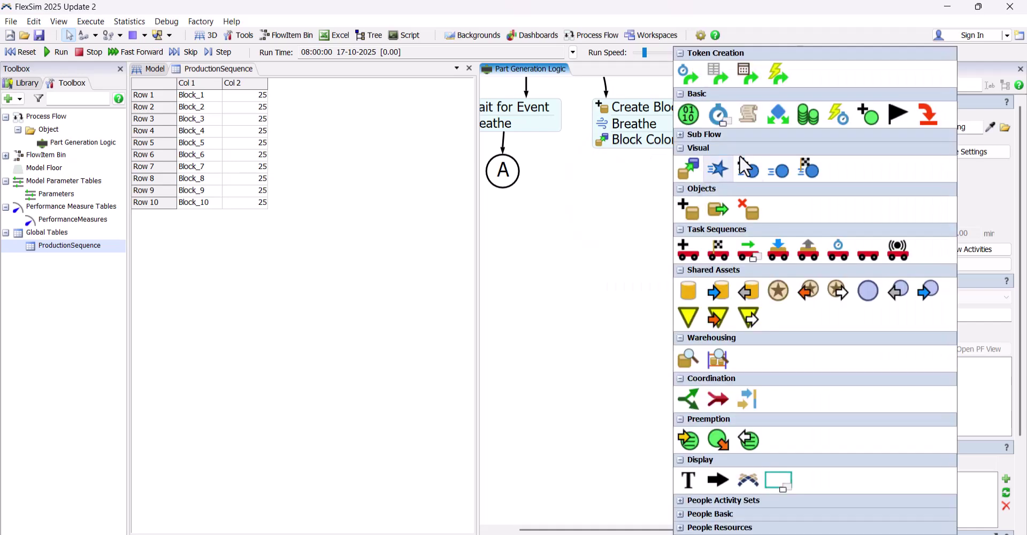
click(688, 114)
drag(691, 203, 623, 155)
drag(920, 157, 770, 153)
text(In)
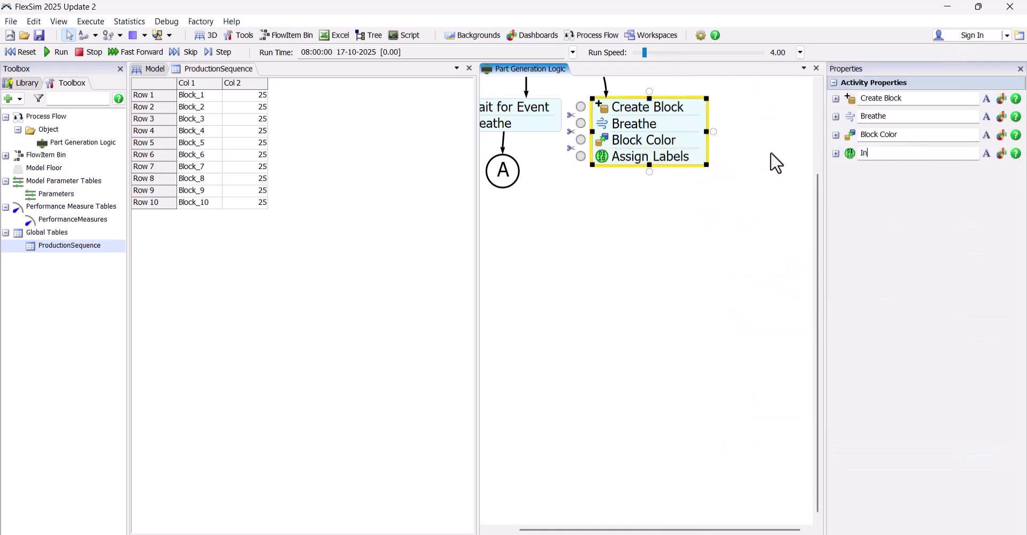
text(c Tracker)
key(Return)
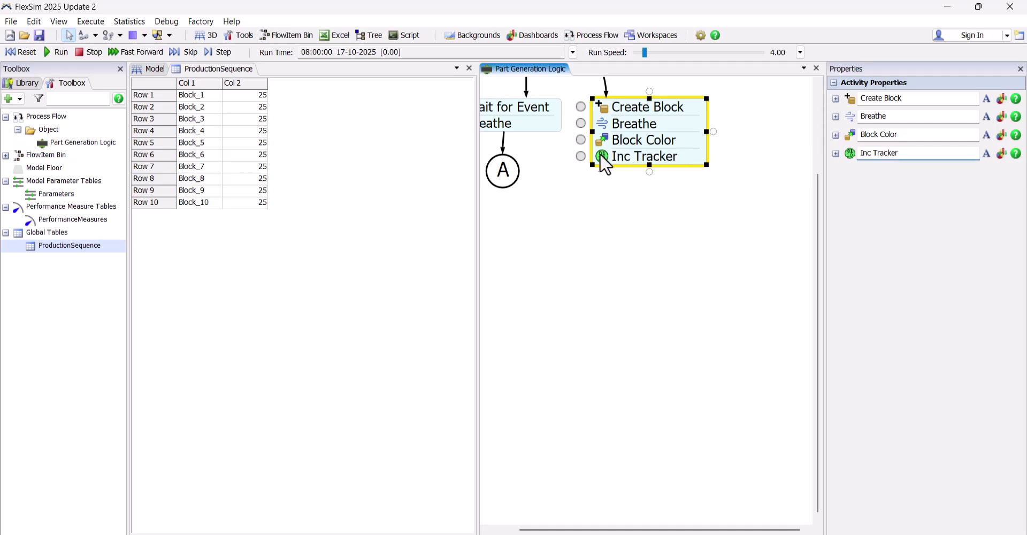
Step: Set Inc Tracker to assign the token label Tracker with Increment Label, incrementing by 1
click(632, 194)
double_click(599, 158)
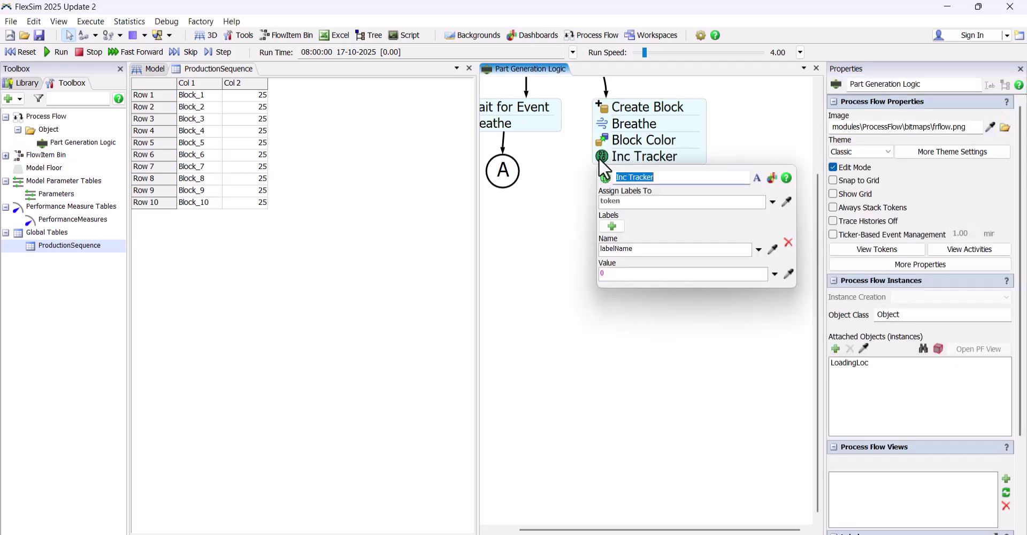
double_click(640, 249)
text(Tracker)
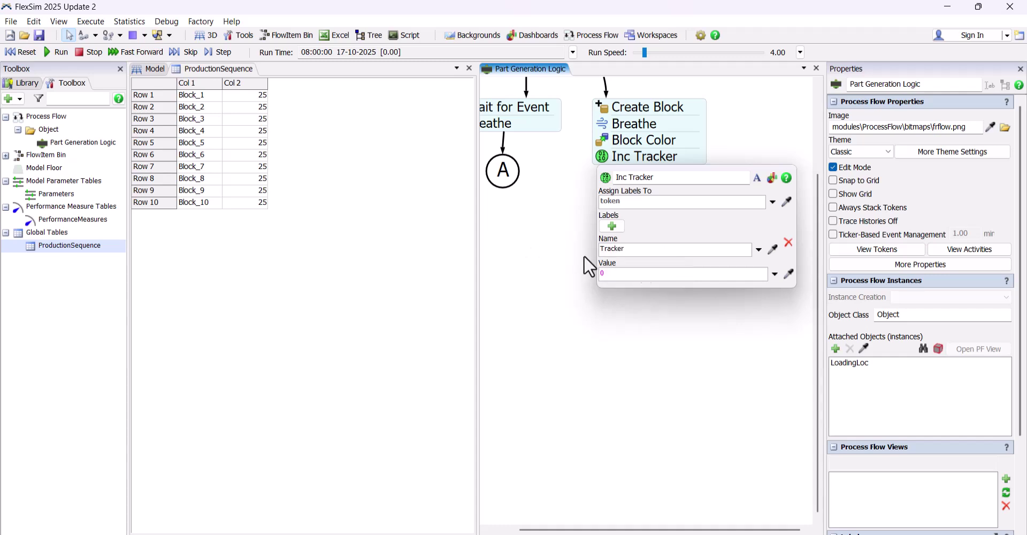
click(774, 274)
click(676, 299)
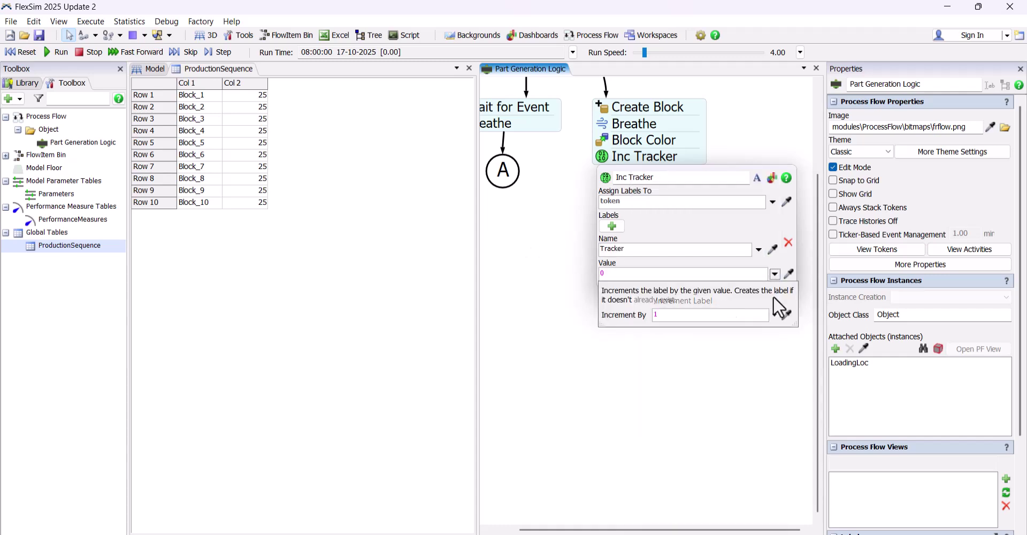
click(678, 385)
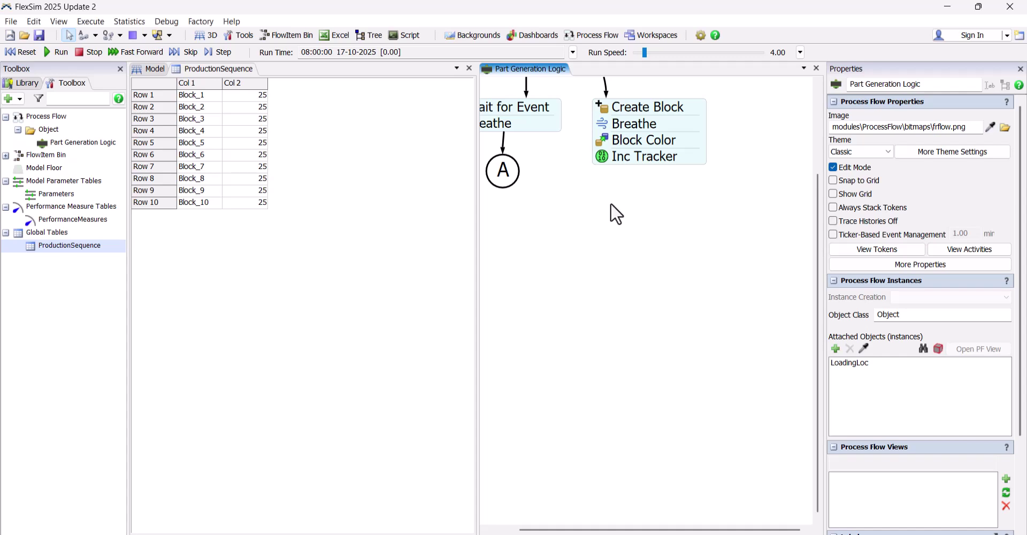
Step: Add a Decide activity beneath Inc Tracker and name it Check Tracker Value
double_click(611, 205)
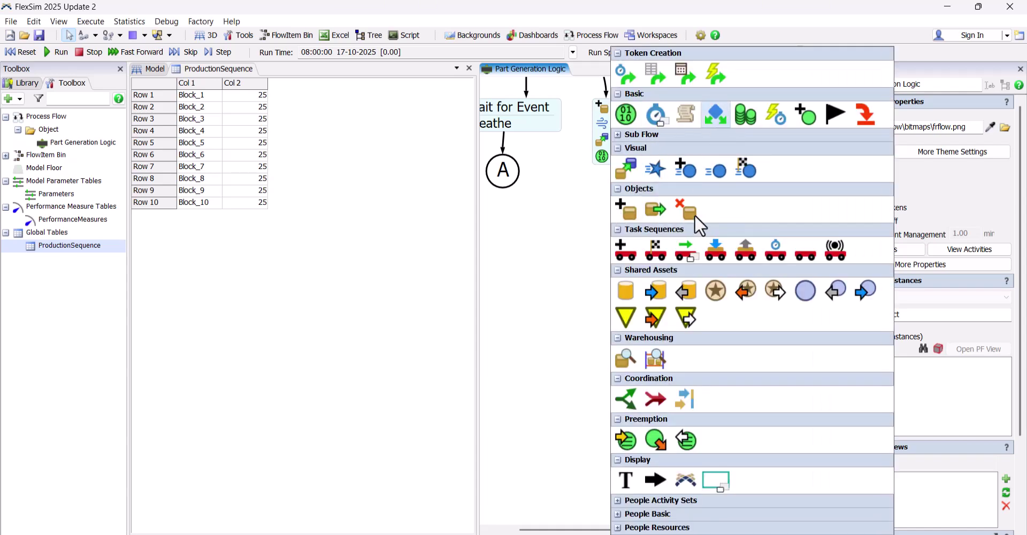
click(716, 114)
drag(663, 213, 647, 179)
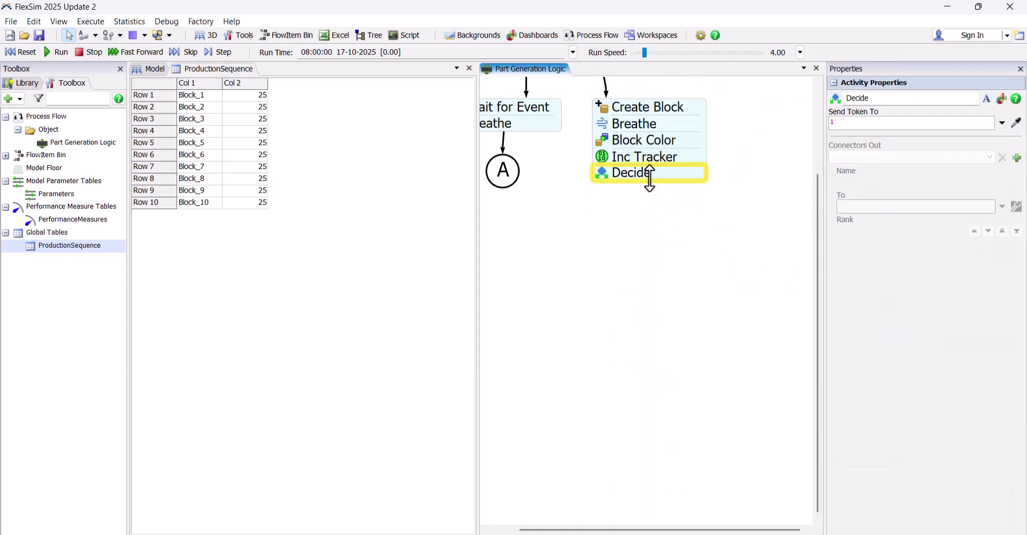
double_click(898, 171)
text(Check TRacker Value)
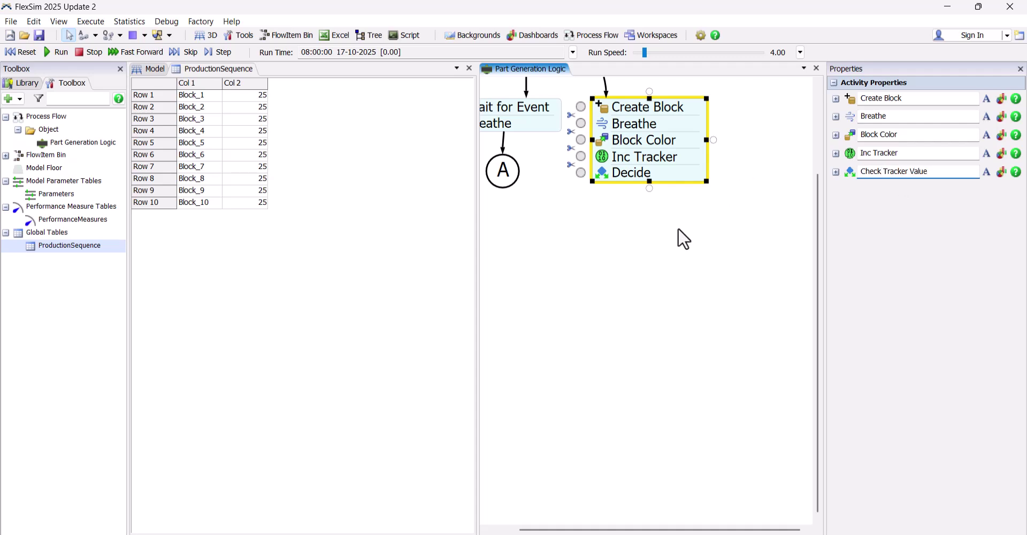
key(Return)
click(655, 212)
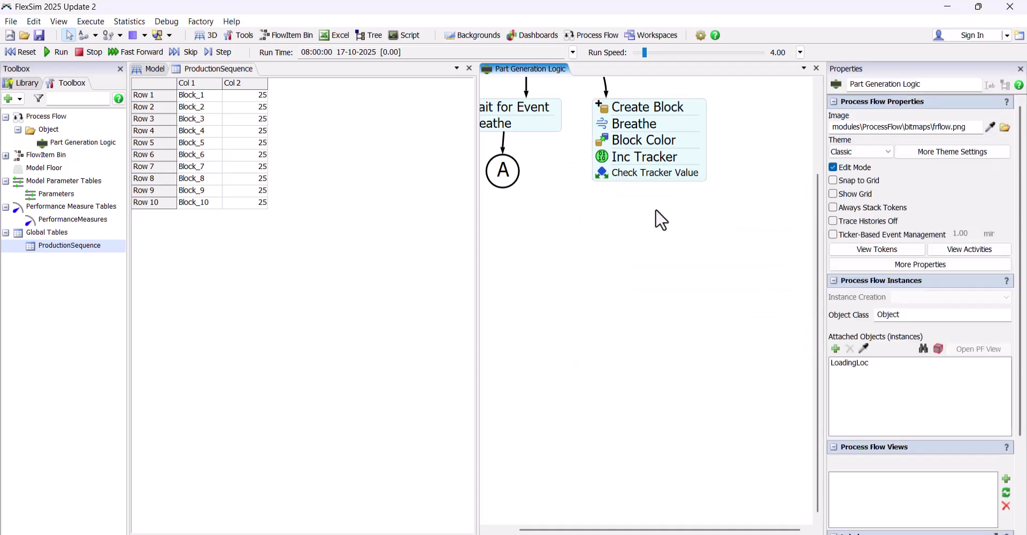
Step: Make Check Tracker Value route its tokens with the Conditional Decide option
double_click(606, 172)
click(772, 219)
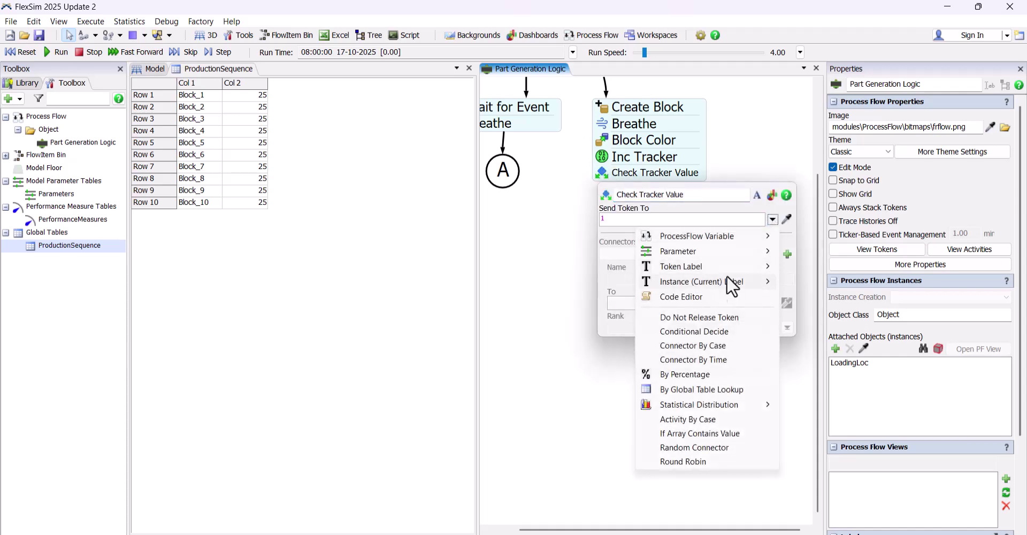
mouse_move(736, 266)
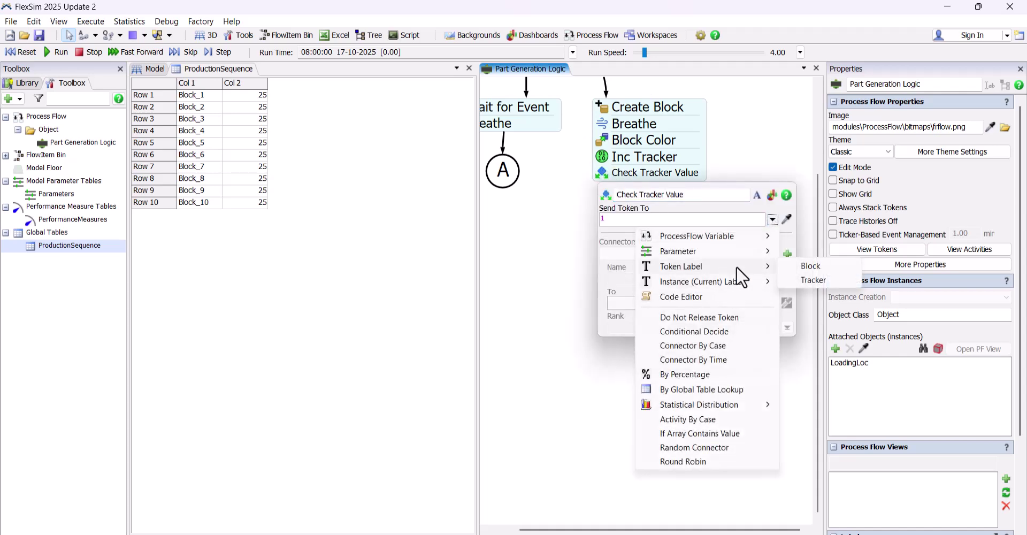
click(712, 333)
Step: Set the condition of Check Tracker Value's Conditional Decide to token.Tracker < 10
click(788, 239)
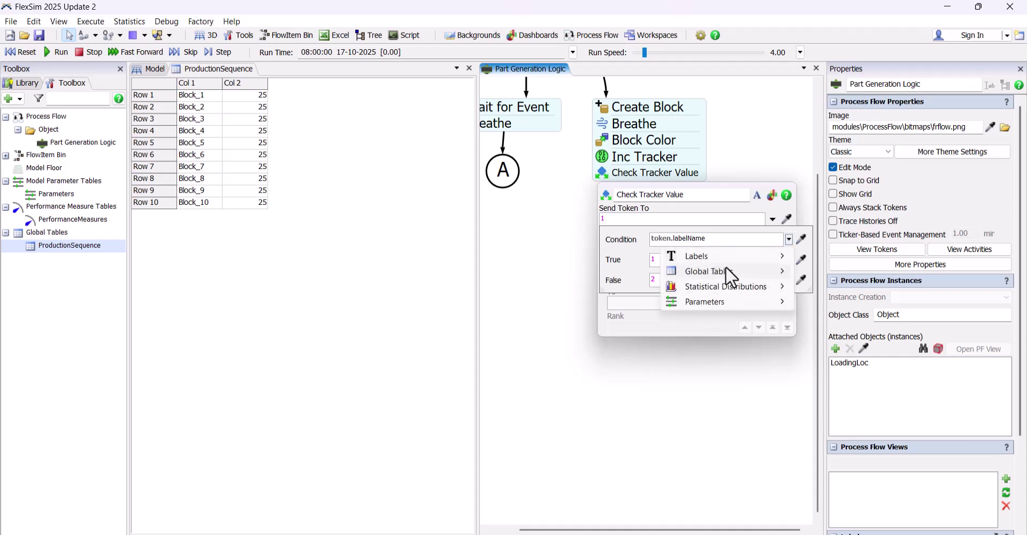
mouse_move(728, 259)
click(856, 271)
key(End)
key(BackSpace)
key(BackSpace)
key(BackSpace)
key(BackSpace)
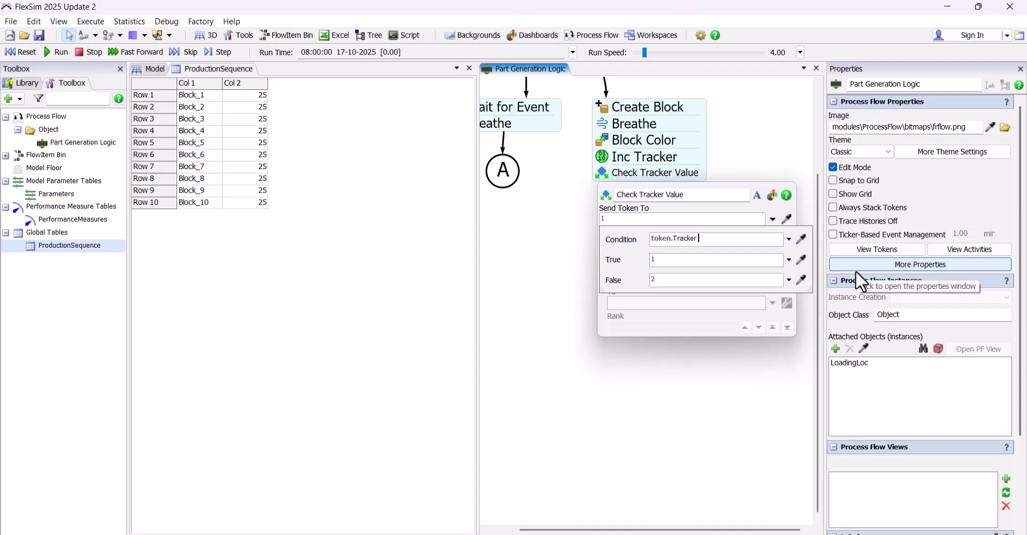
text(< 10)
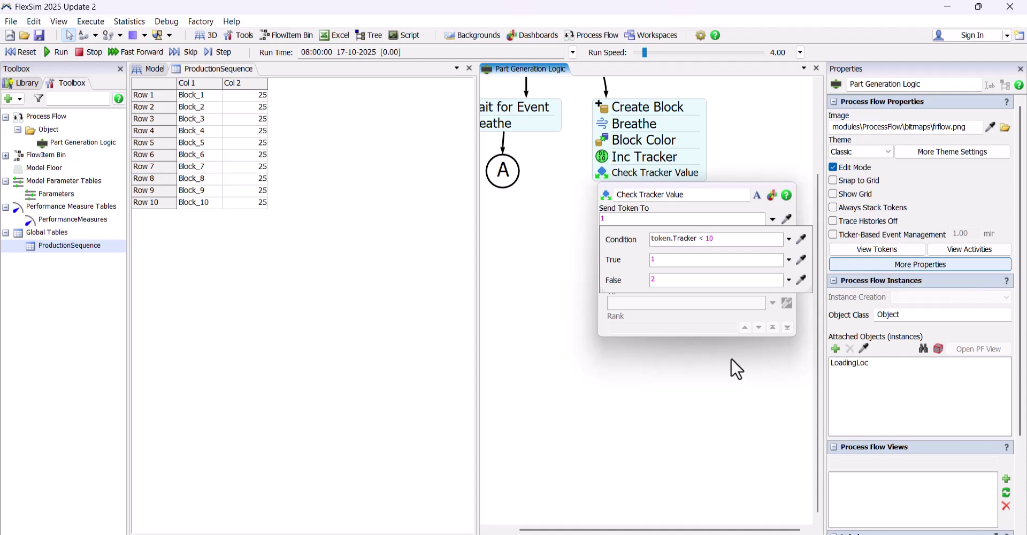
click(674, 316)
Step: Connect Check Tracker Value back to the queue content decision with a Split-type connector
drag(659, 207, 623, 163)
scroll(672, 303, down, 2)
click(643, 204)
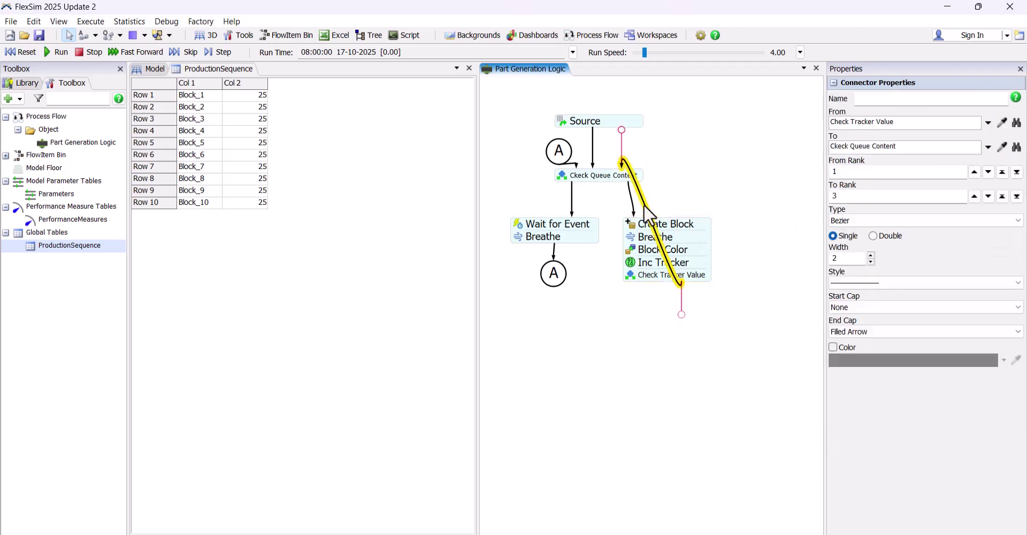
click(887, 217)
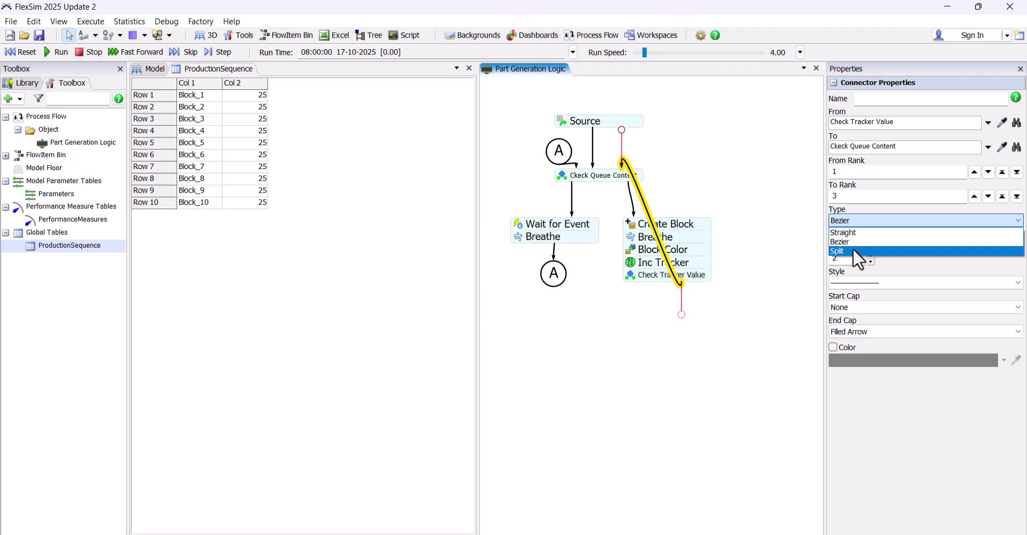
click(852, 249)
drag(625, 132, 634, 142)
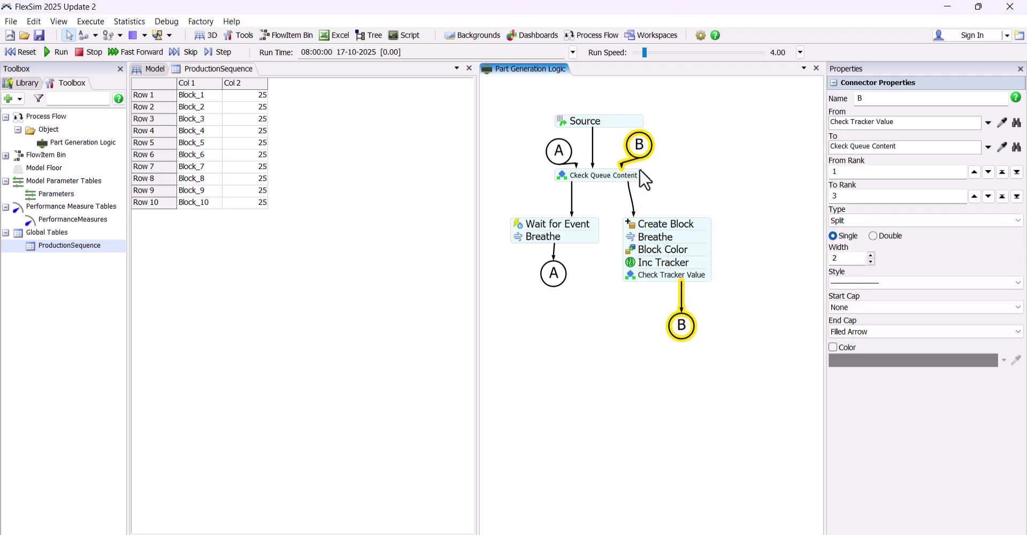
Step: Add an Assign Labels activity connected below Check Tracker Value and name it Set Tracker Value to 1
drag(640, 318, 643, 290)
drag(637, 255, 633, 332)
click(654, 77)
triple_click(865, 98)
text(Set Tracker Value)
key(Return)
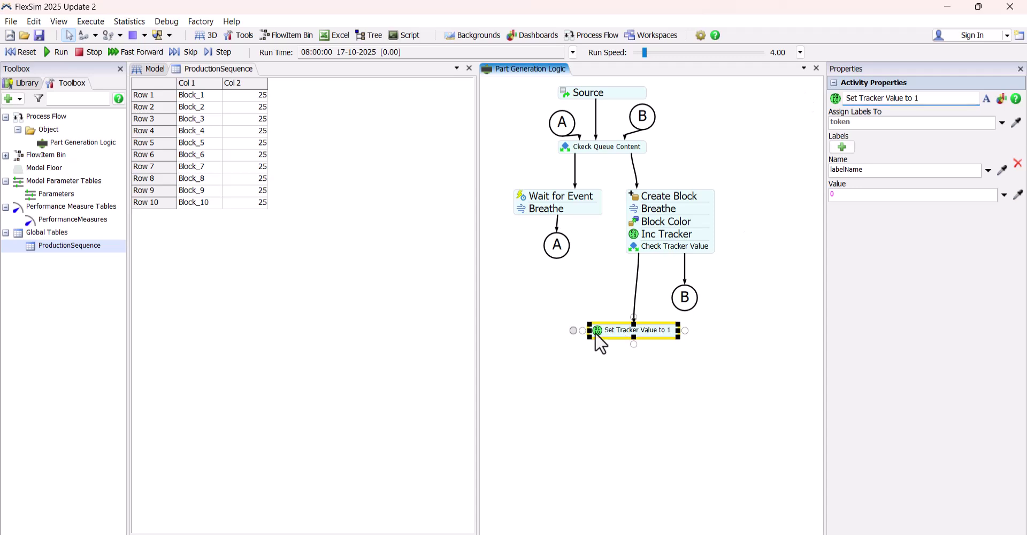
Step: Configure Set Tracker Value to 1 to assign the value 1 to the token's Tracker label
double_click(595, 332)
click(640, 422)
text(Tracker)
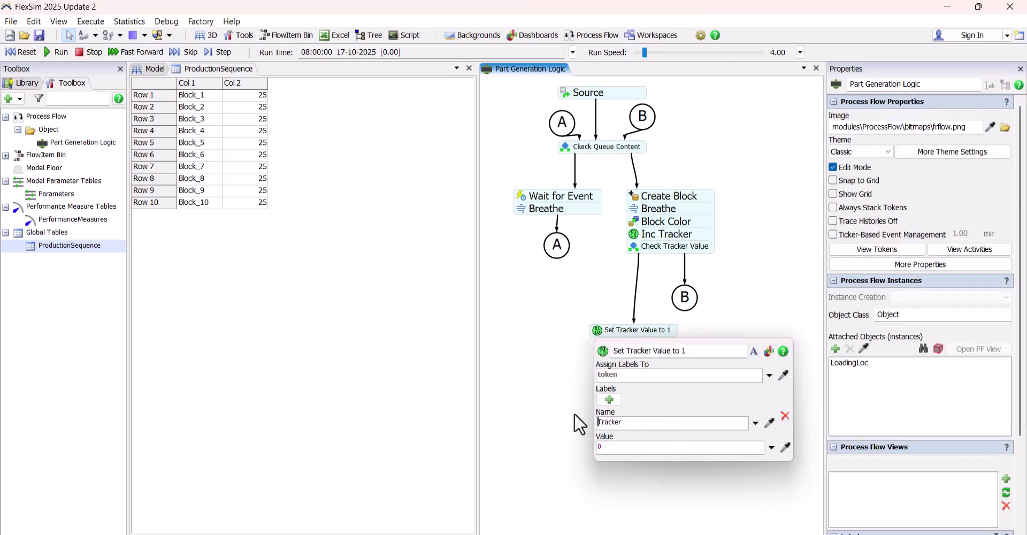
click(620, 451)
key(BackSpace)
click(752, 422)
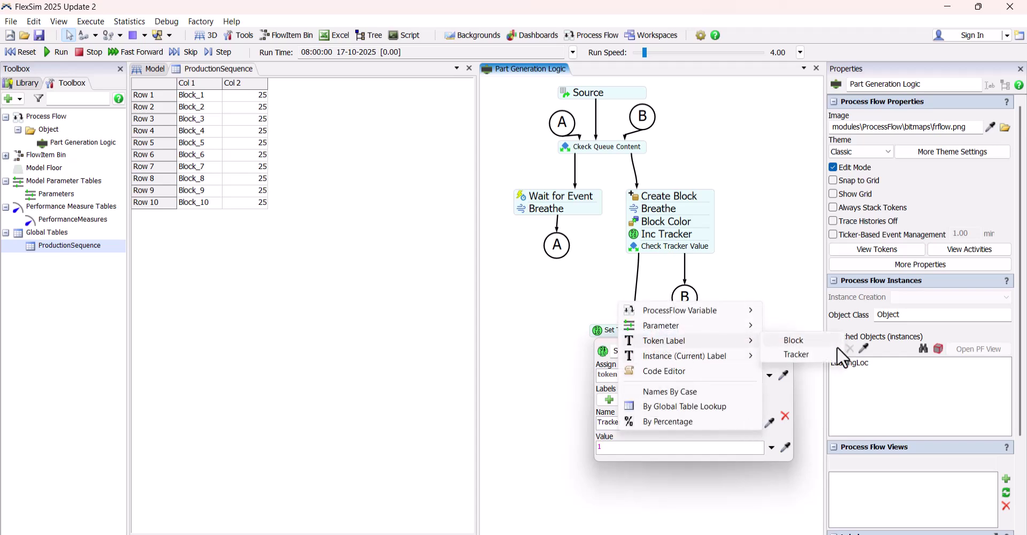
click(775, 307)
Step: Connect Set Tracker Value to 1 back to the queue content decision with a Split-type connector and space out the B and C markers
click(657, 311)
drag(658, 314, 623, 214)
scroll(662, 368, down, 1)
click(625, 264)
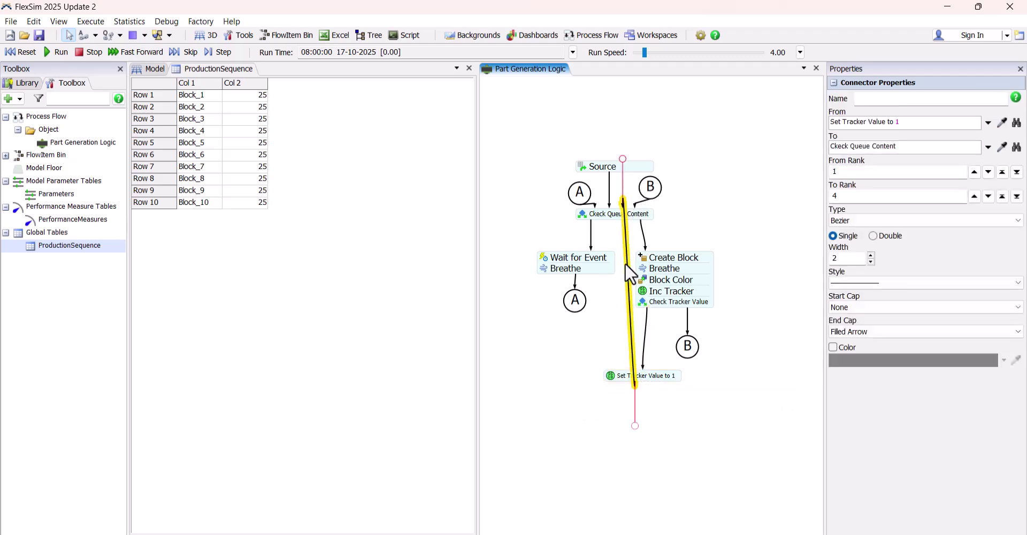
click(857, 221)
click(833, 252)
click(651, 192)
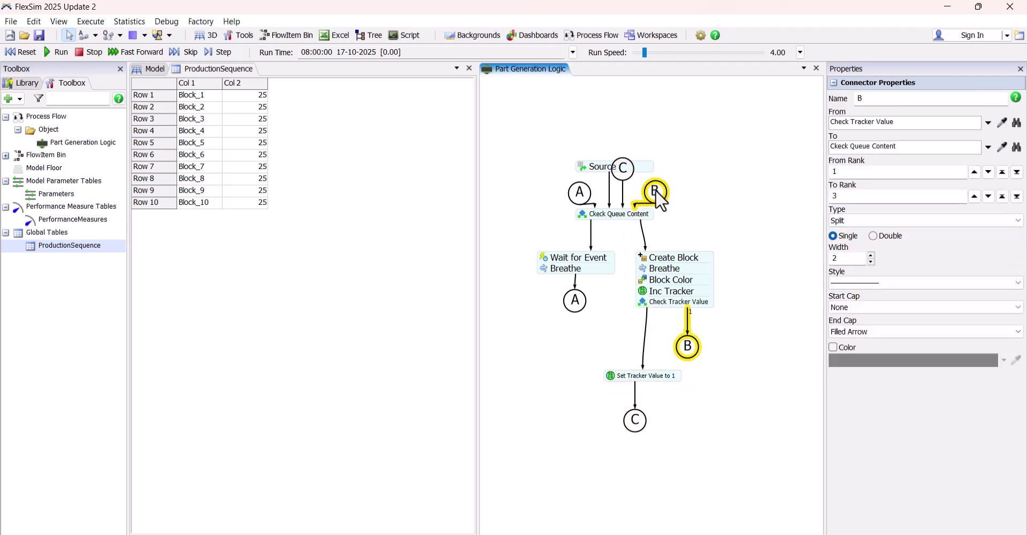
drag(627, 171, 633, 175)
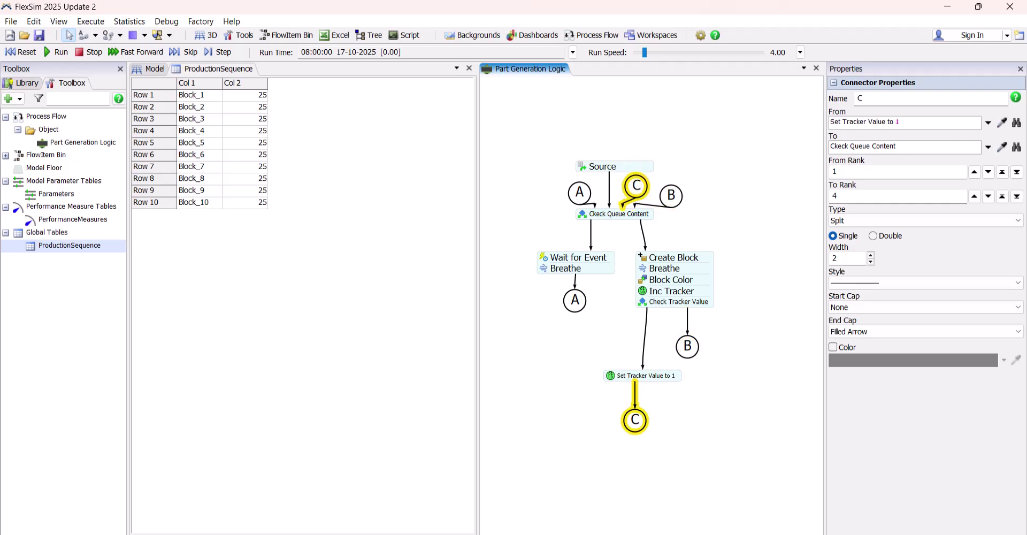
Step: Run the simulation in the 3D model view to check block generation at LoadingLoc, then stop and reset it
click(142, 69)
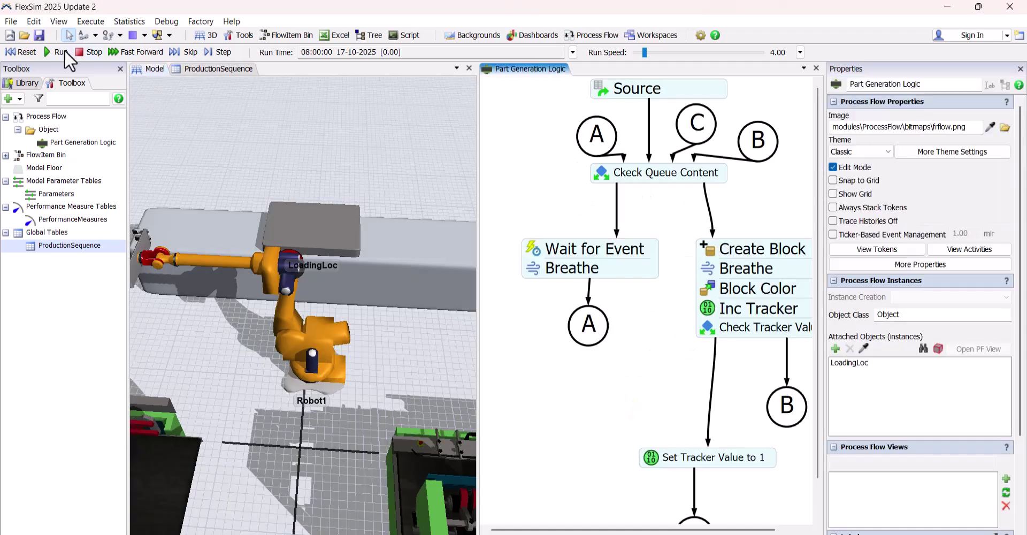
click(64, 50)
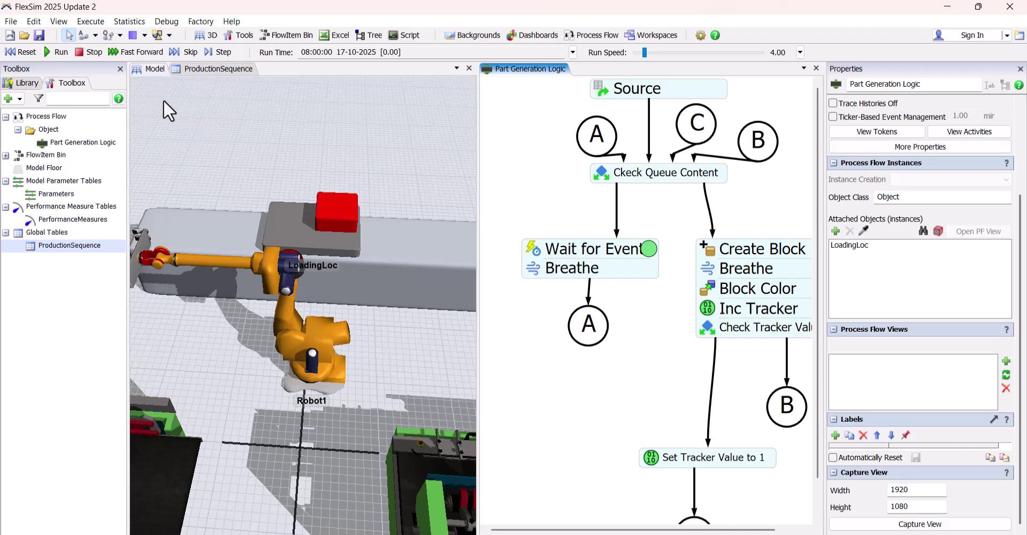
click(86, 50)
click(14, 52)
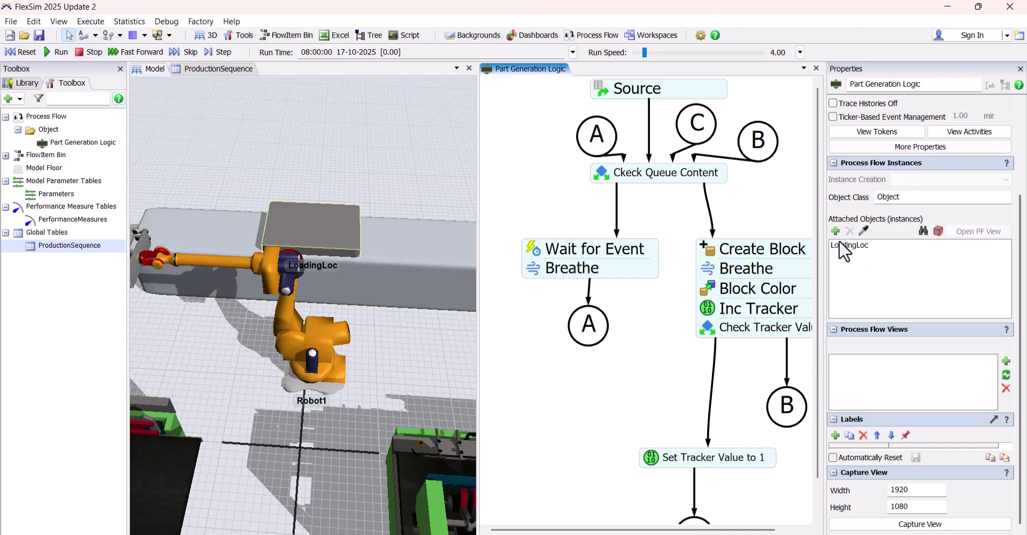
Step: Set the item placement of the LoadingLoc queue to Stack Vertically
click(311, 283)
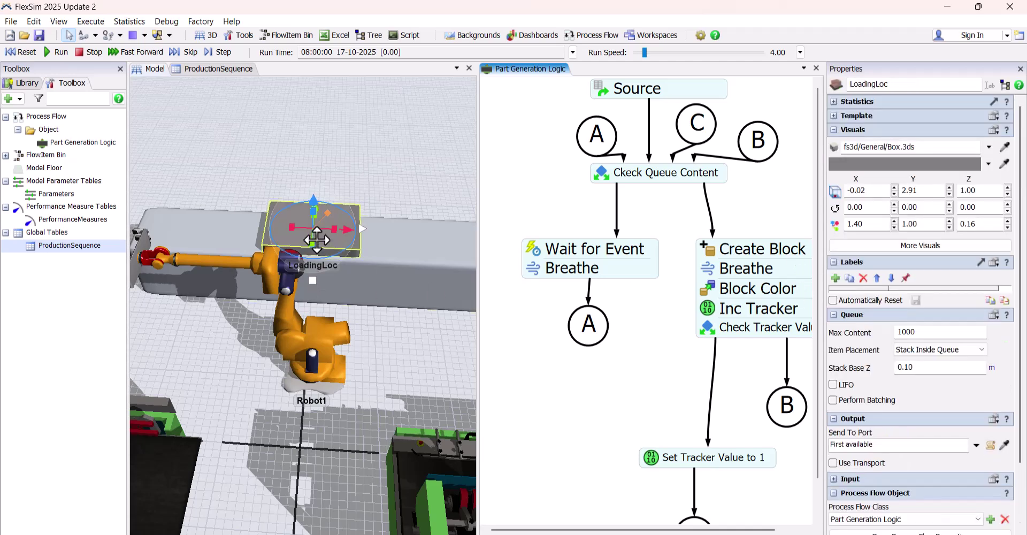
click(954, 349)
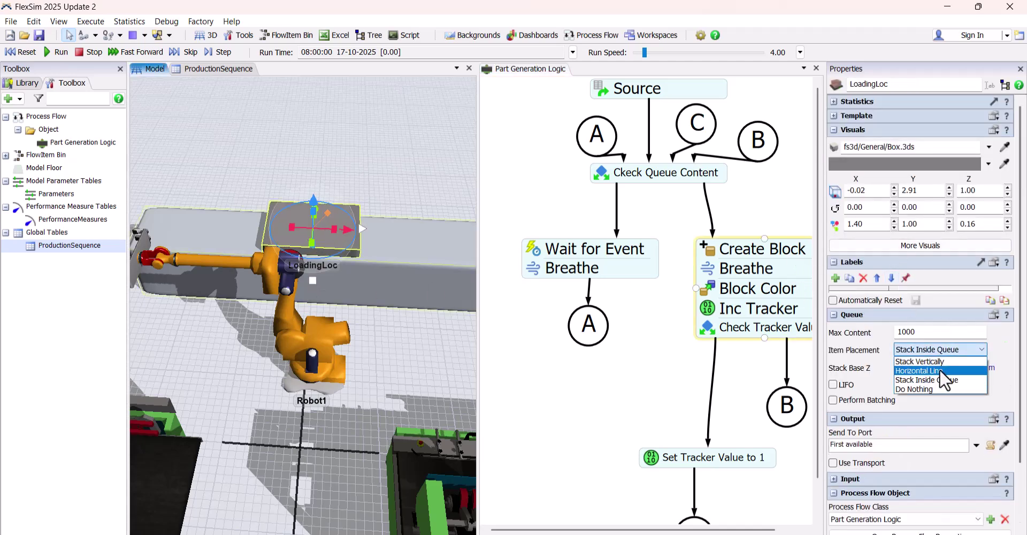
click(941, 361)
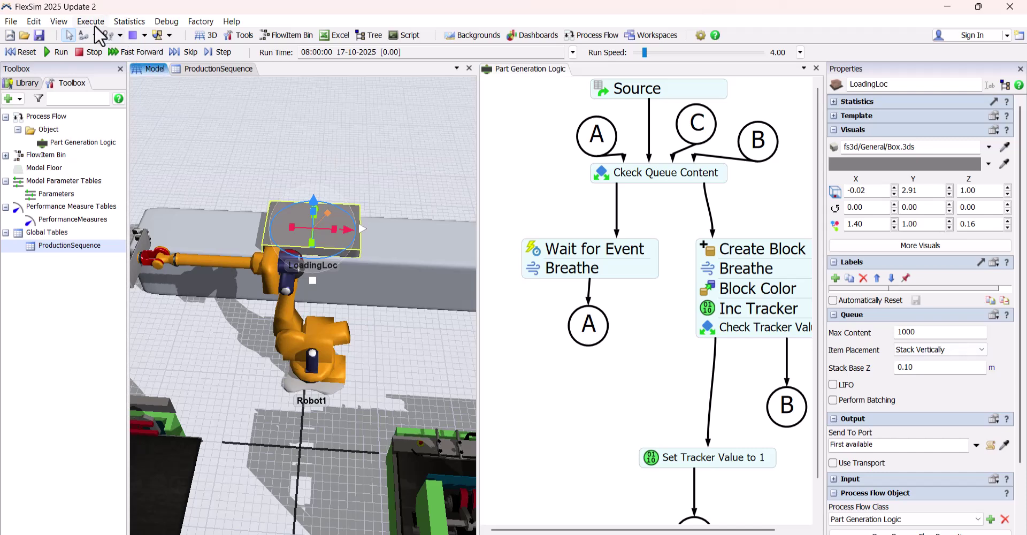
Step: Rerun the simulation to check how the block sits on LoadingLoc, then stop and reset the model
click(58, 51)
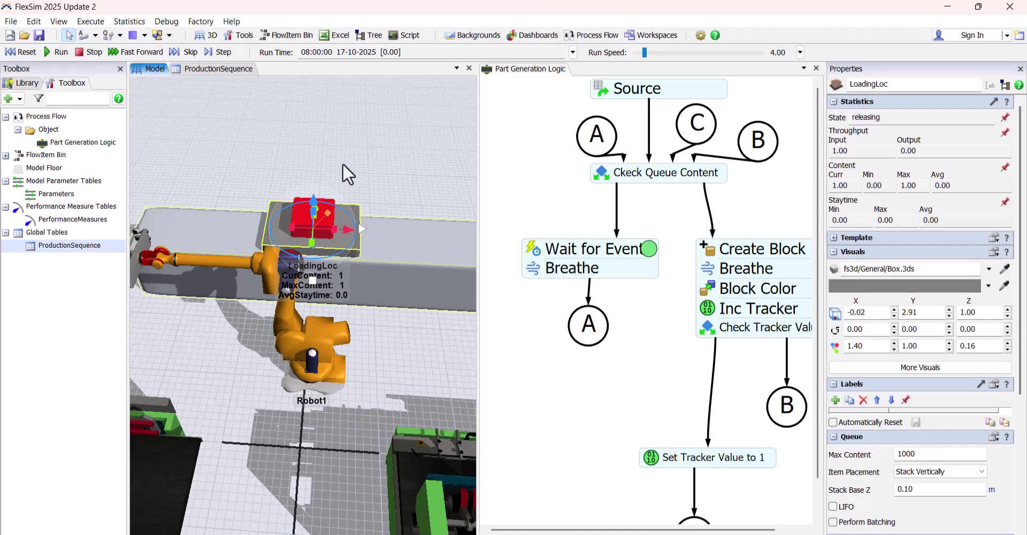
click(88, 51)
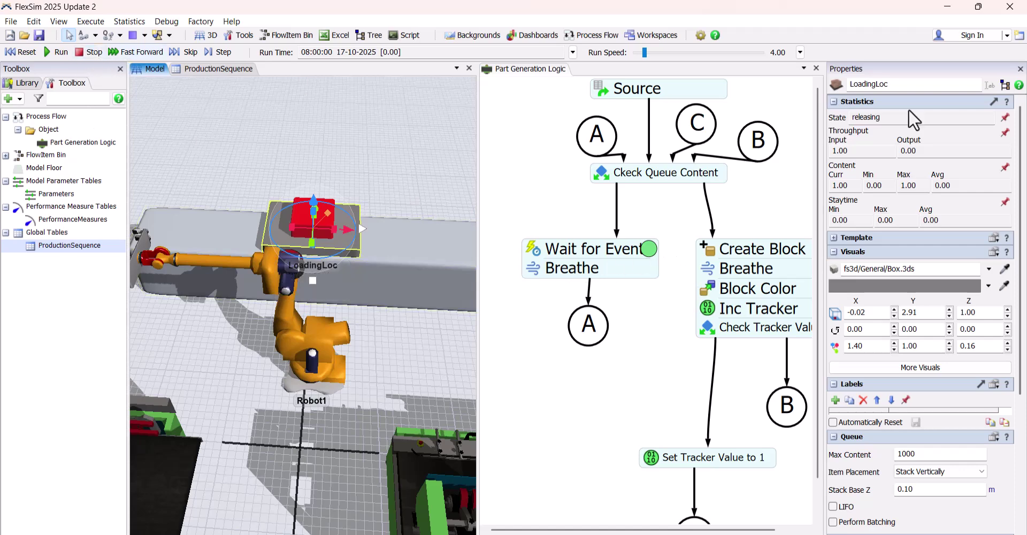
click(31, 53)
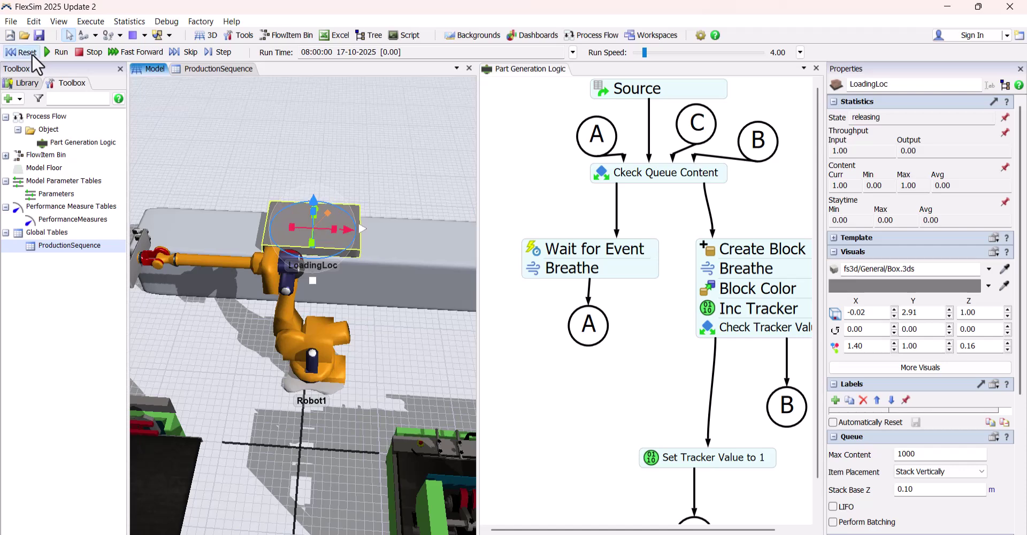